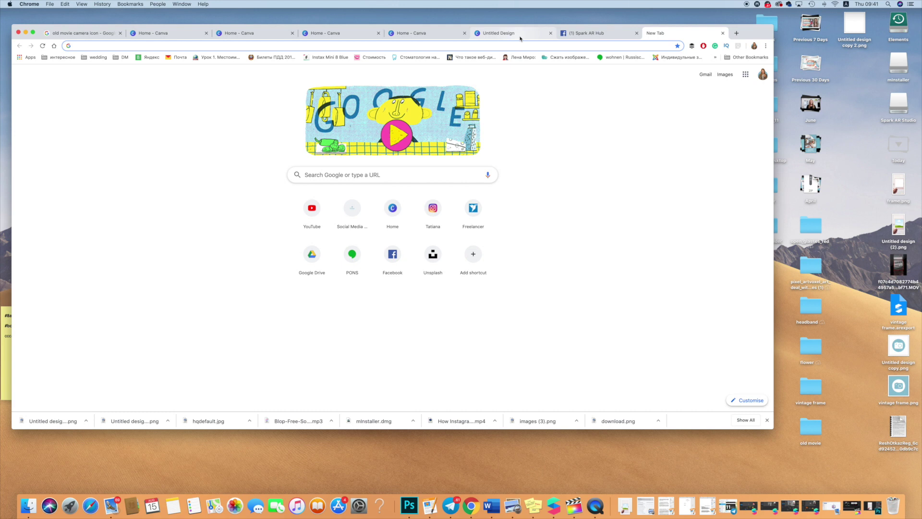
- Search the web for 'spark ar' and open the Spark AR Studio website
text(spark )
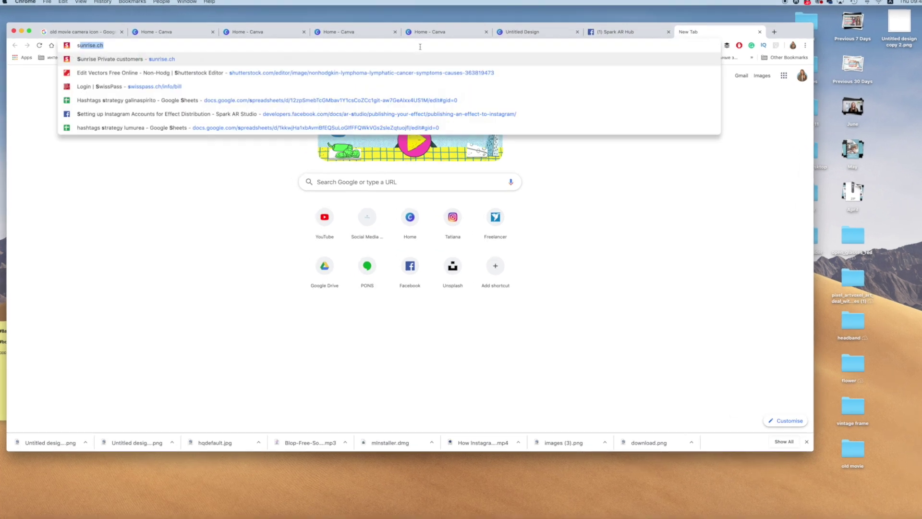
text(ar)
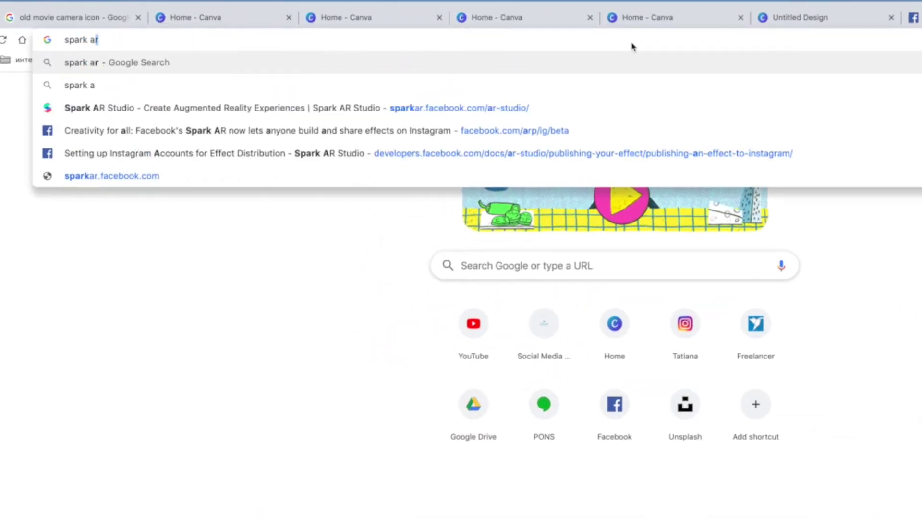
key(Return)
click(236, 166)
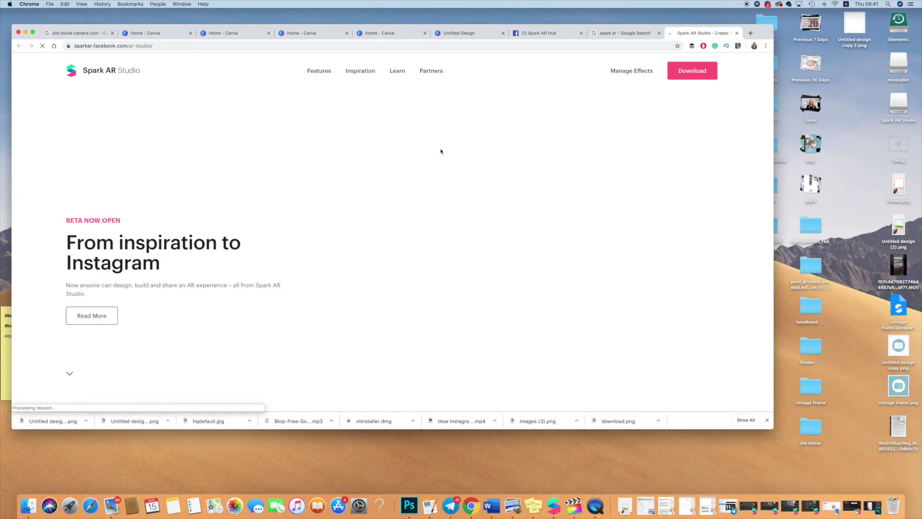
- Start downloading the Spark AR Studio installer from its download page
click(694, 73)
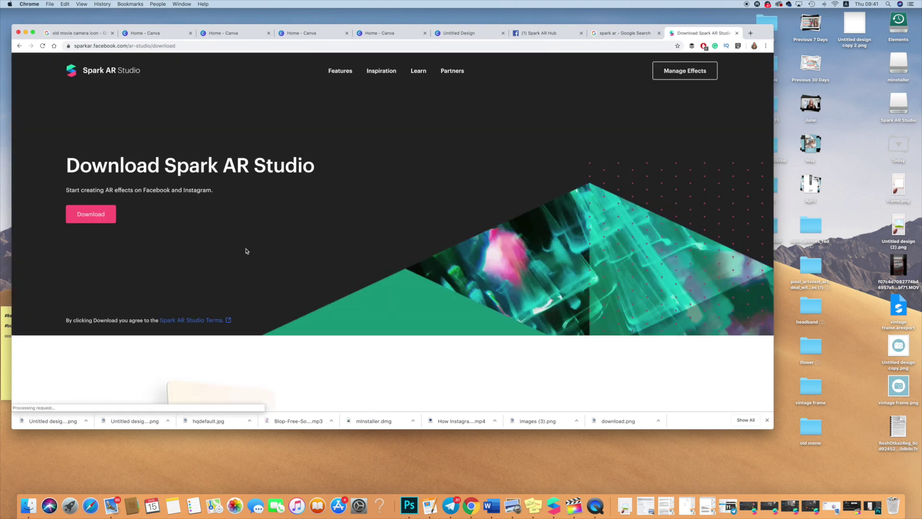
scroll(148, 248, down, 3)
scroll(148, 248, up, 3)
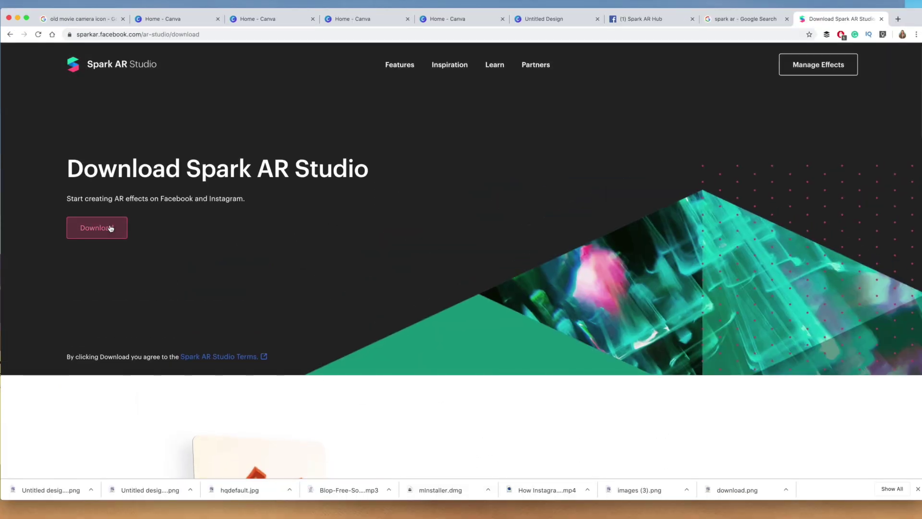
click(107, 226)
scroll(298, 276, down, 1)
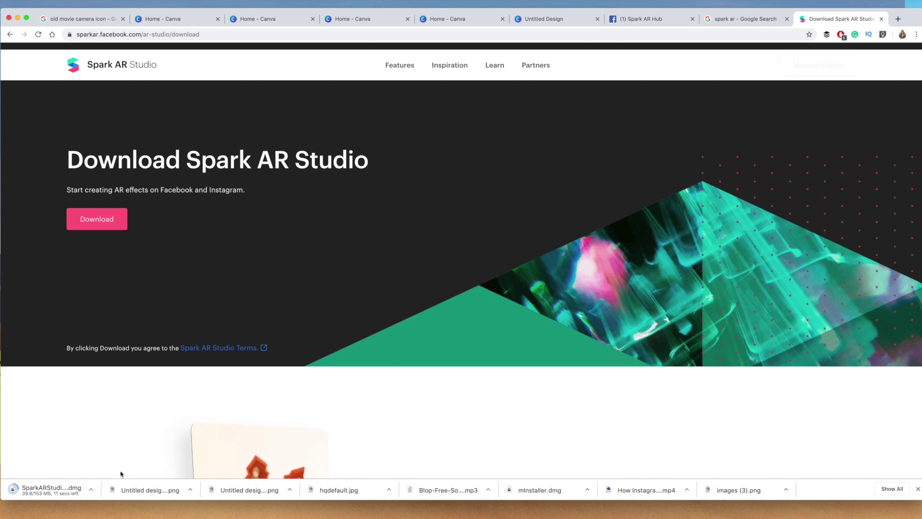
scroll(248, 383, down, 3)
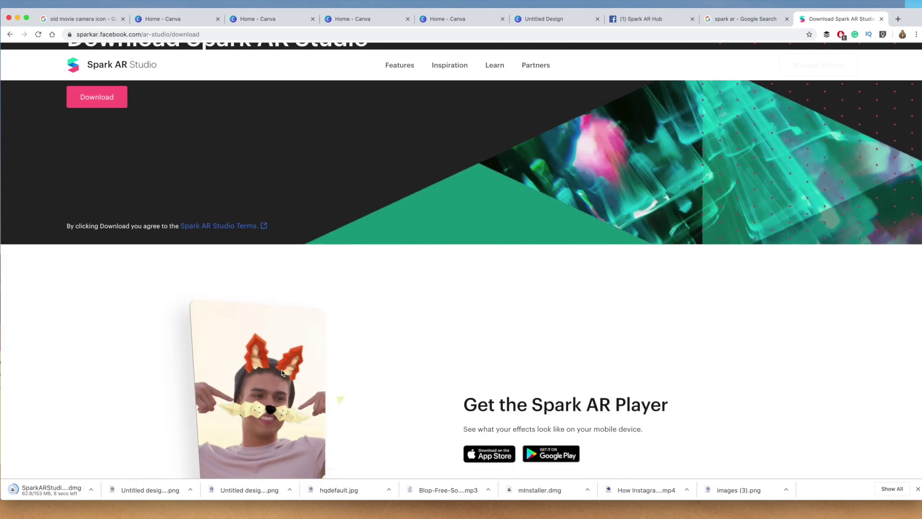
scroll(280, 373, up, 4)
scroll(281, 370, down, 1)
scroll(282, 373, up, 2)
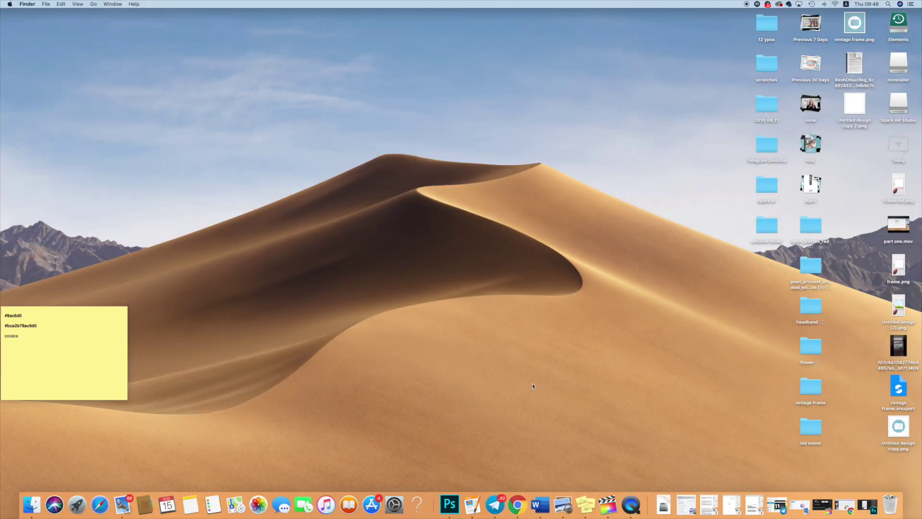
- Switch between the Photoshop frame document and the Canva design, leaving Photoshop minimised
click(867, 504)
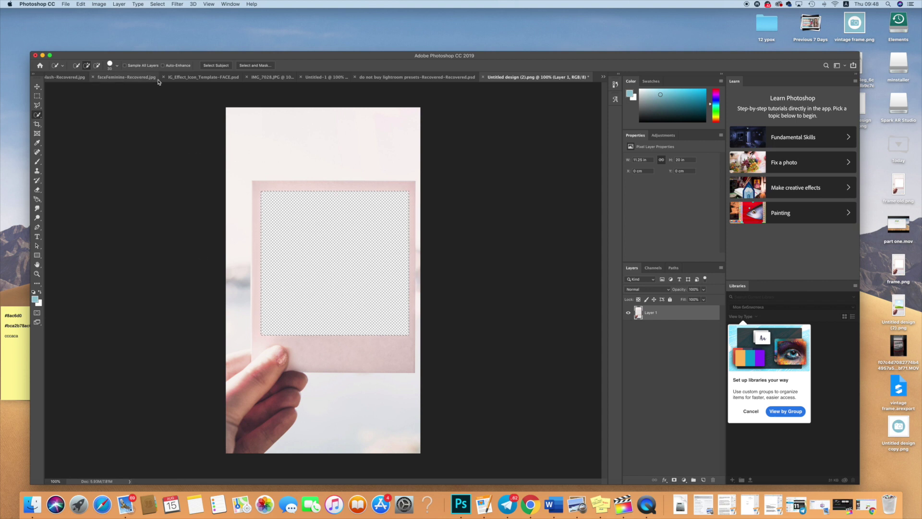
click(42, 56)
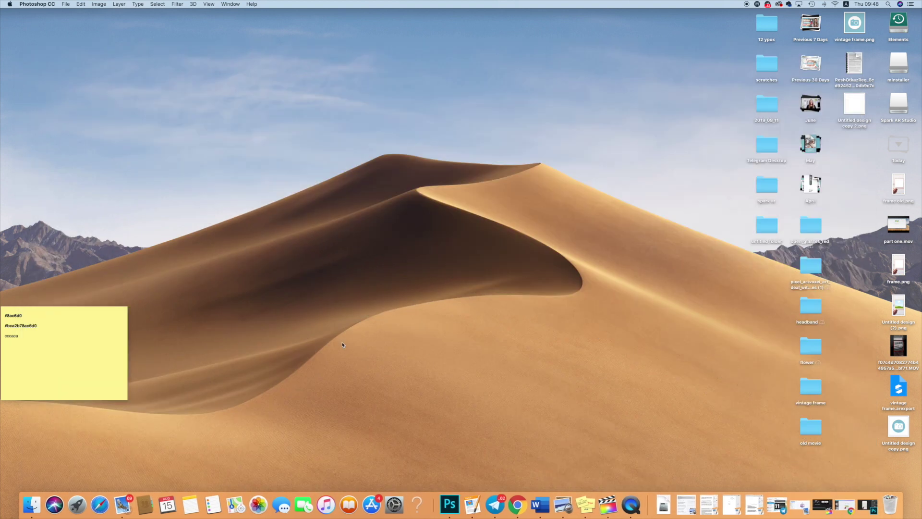
click(845, 504)
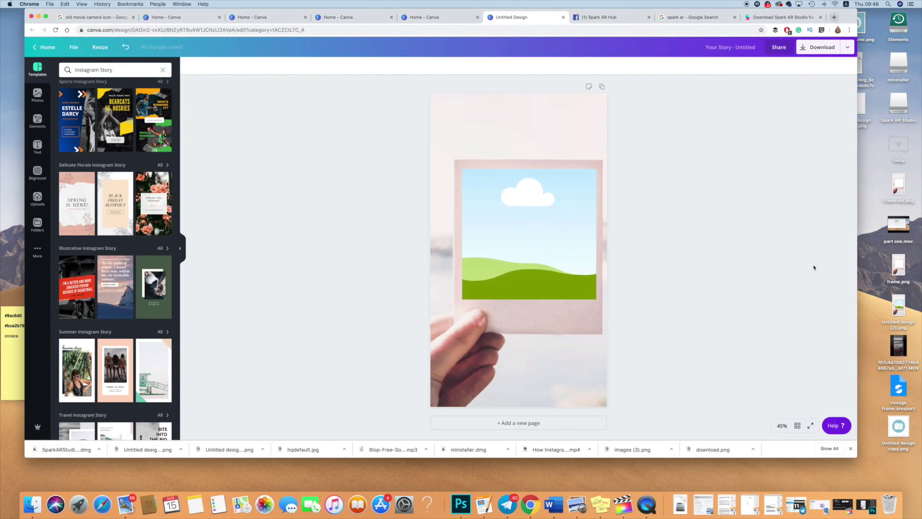
click(867, 504)
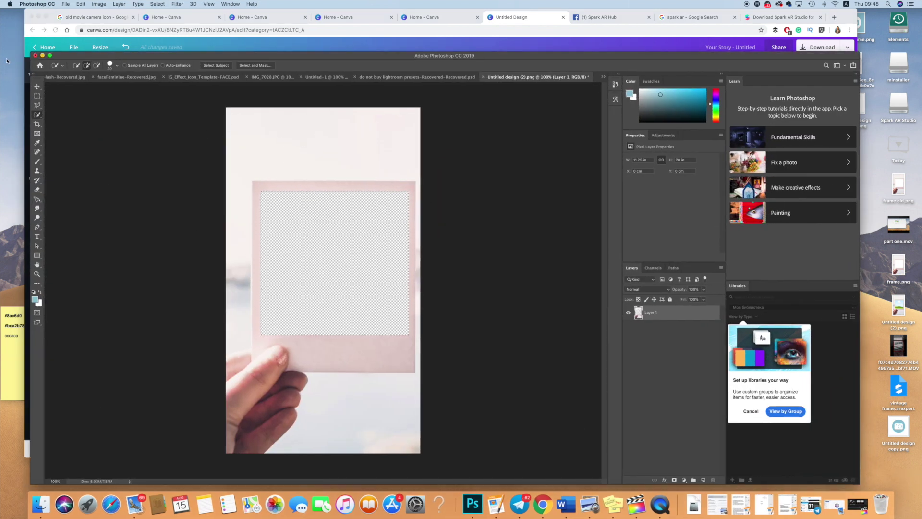
click(42, 55)
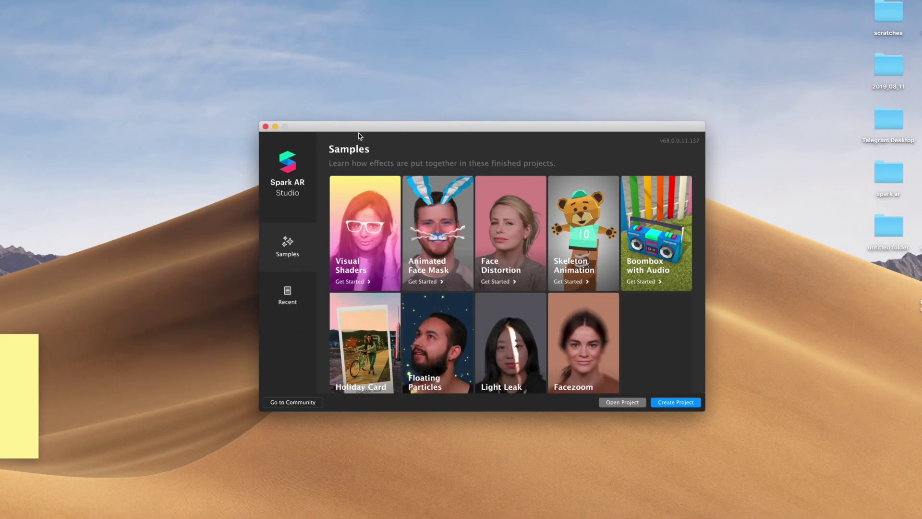
- Move the Spark AR welcome window left and create a new blank project
drag(359, 136, 284, 131)
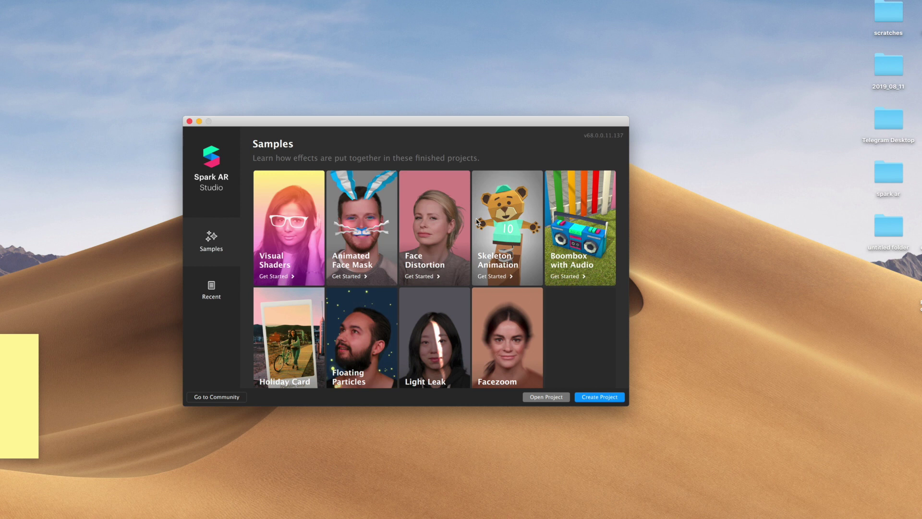
click(606, 402)
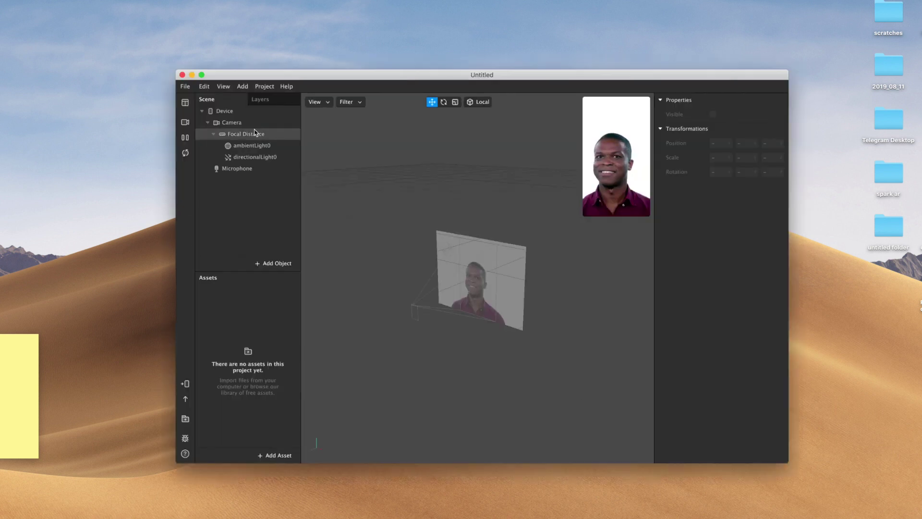
- Maximise the project window, widen it to the right and reposition it
double_click(223, 77)
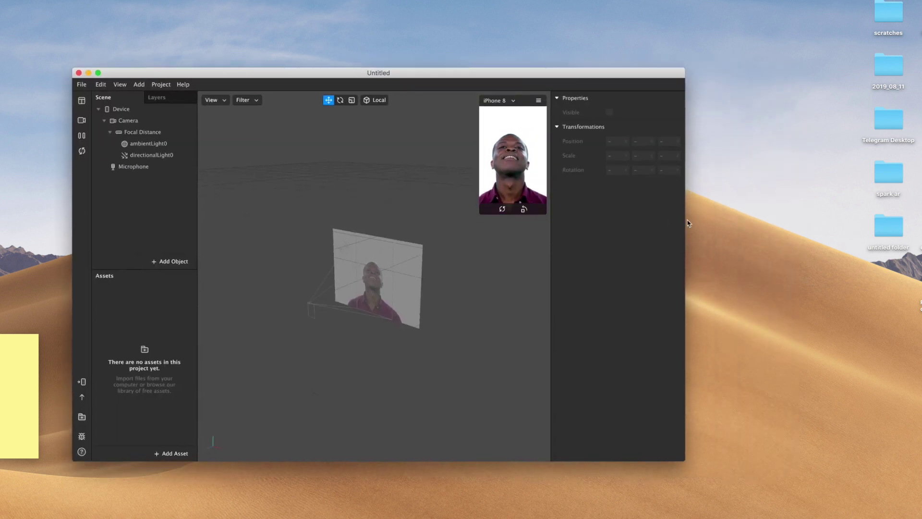
click(688, 236)
click(687, 235)
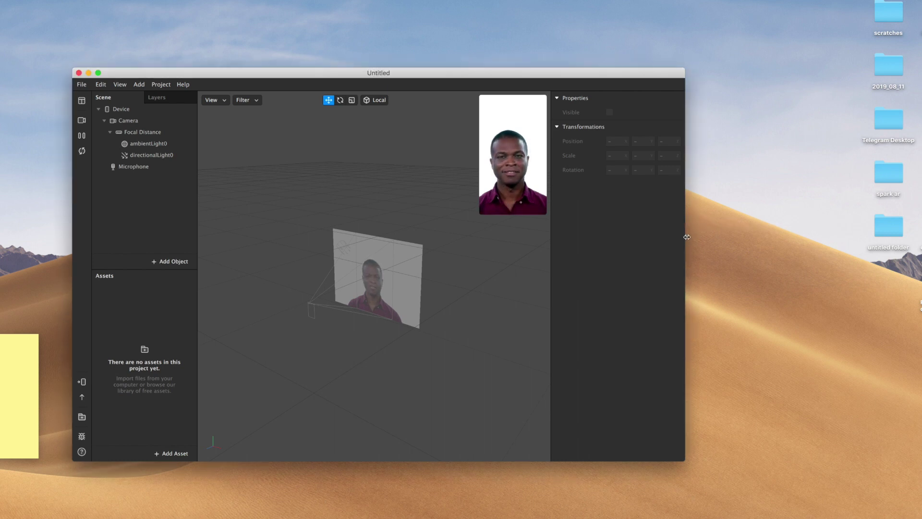
drag(688, 235, 893, 218)
drag(461, 72, 444, 55)
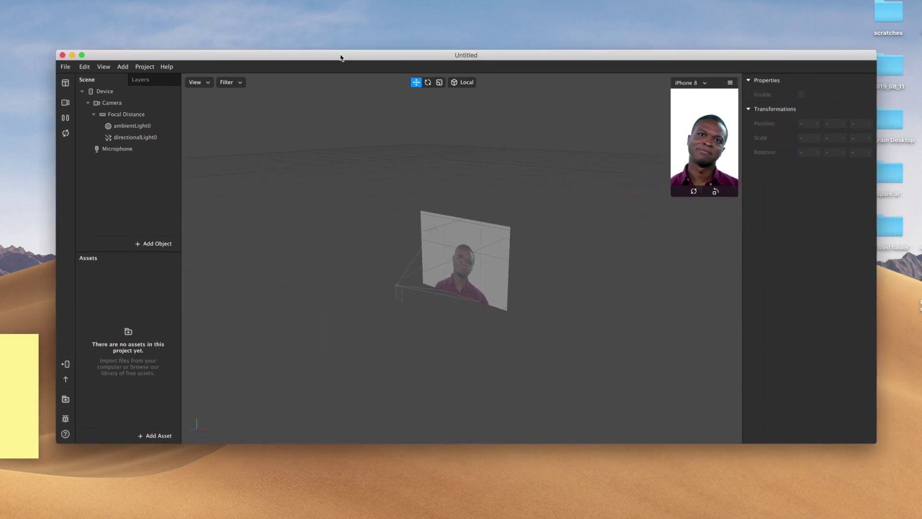
- Set the face simulation preview to the red-haired woman
click(66, 82)
click(202, 175)
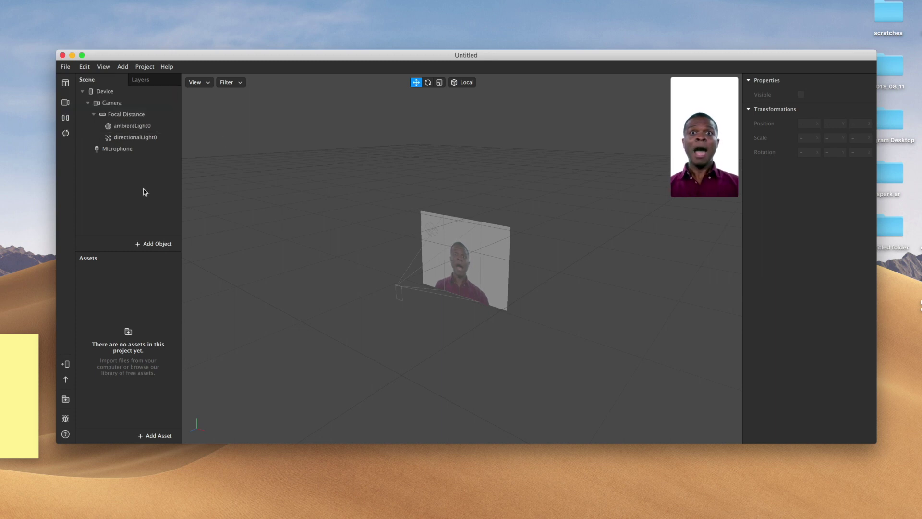
click(65, 102)
click(140, 157)
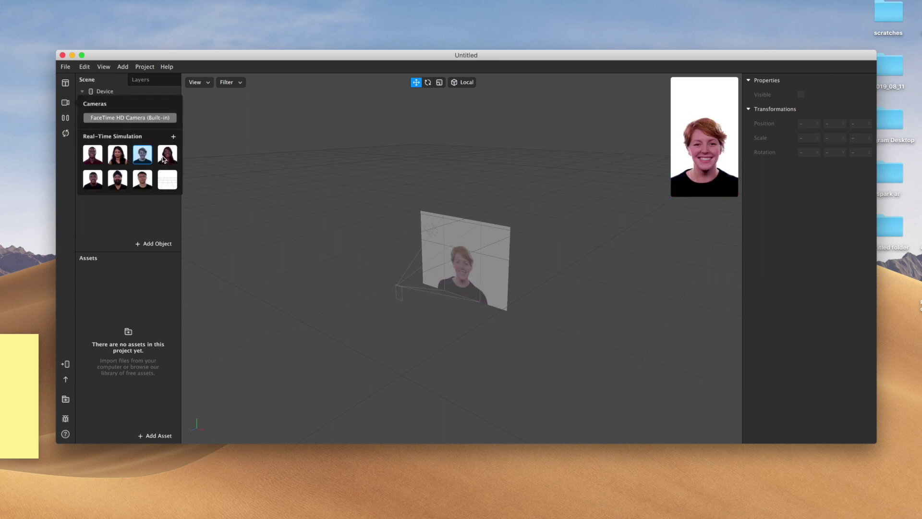
click(167, 155)
click(147, 162)
click(128, 227)
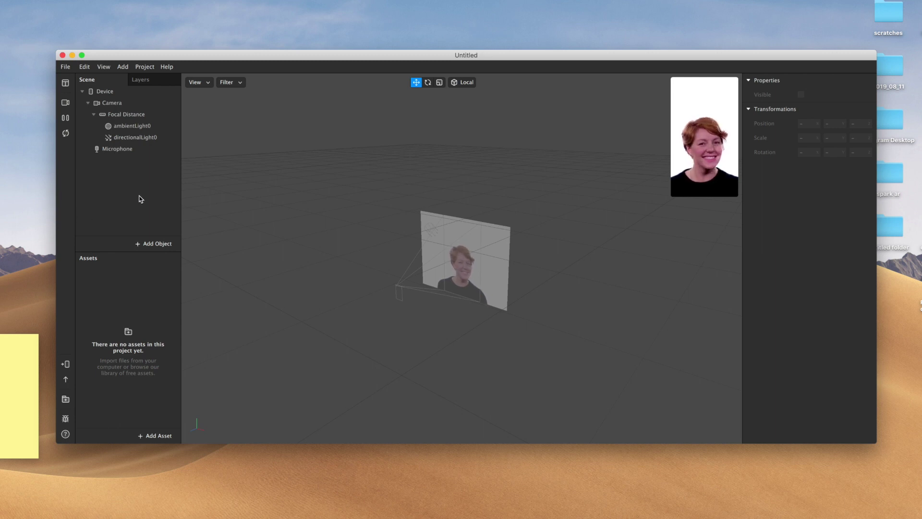
- Insert a Canvas object into the scene
click(156, 245)
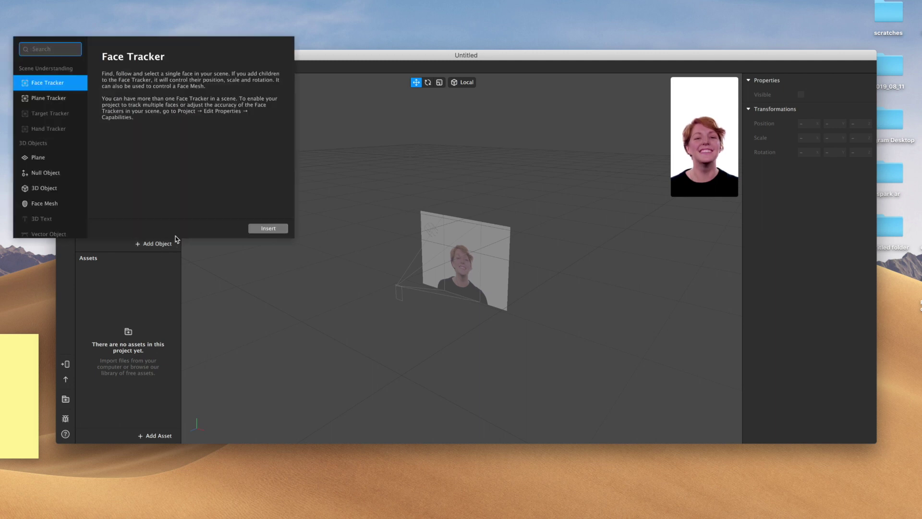
scroll(86, 170, down, 5)
scroll(86, 170, down, 3)
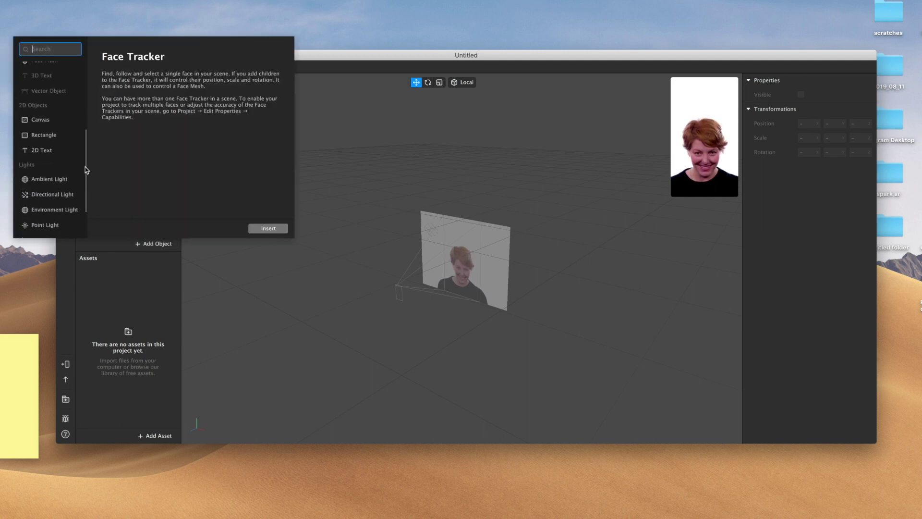
click(72, 120)
click(268, 228)
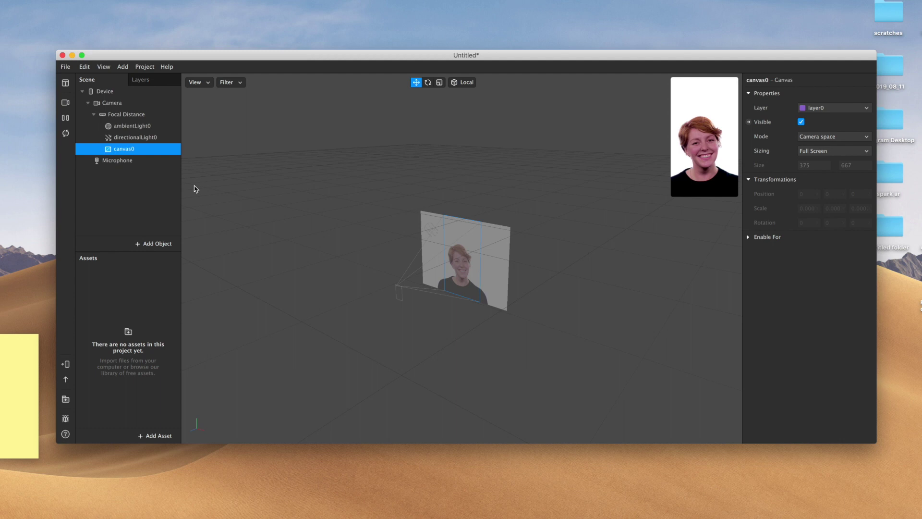
- Insert a Rectangle object inside the canvas
click(160, 245)
scroll(59, 154, down, 5)
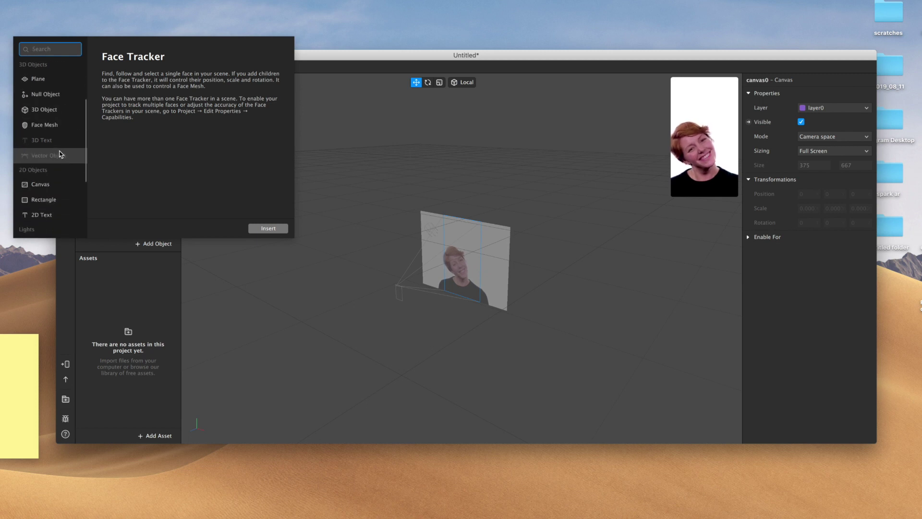
scroll(61, 154, down, 3)
click(62, 150)
click(259, 229)
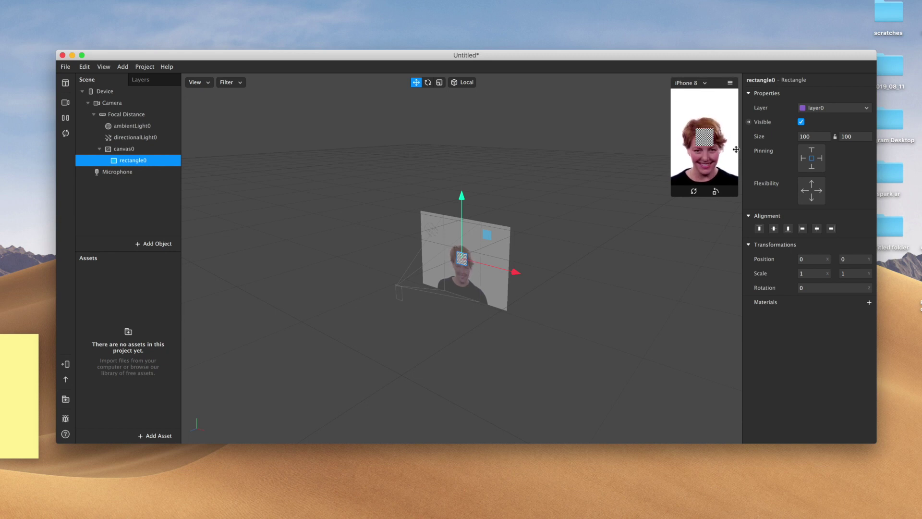
- Size the rectangle to 375 width at full height and give it a new material0
double_click(823, 136)
text(375)
key(Tab)
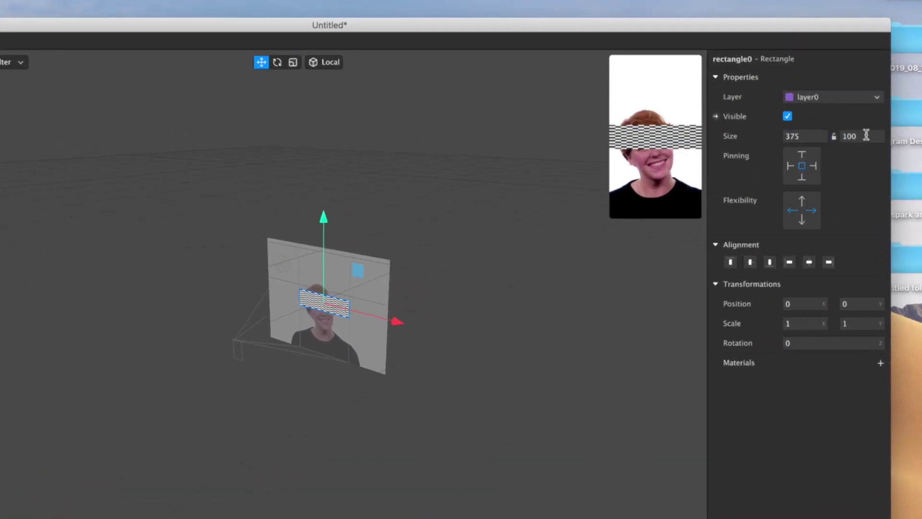
click(850, 163)
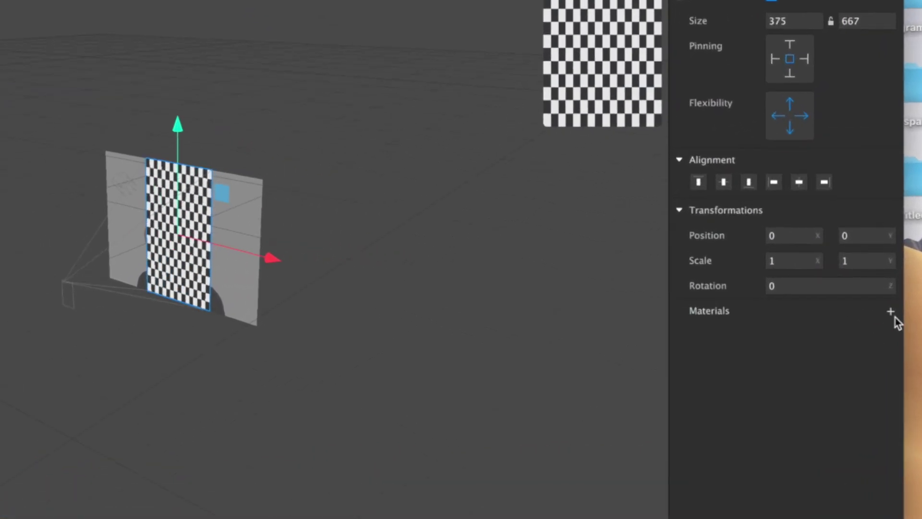
click(890, 311)
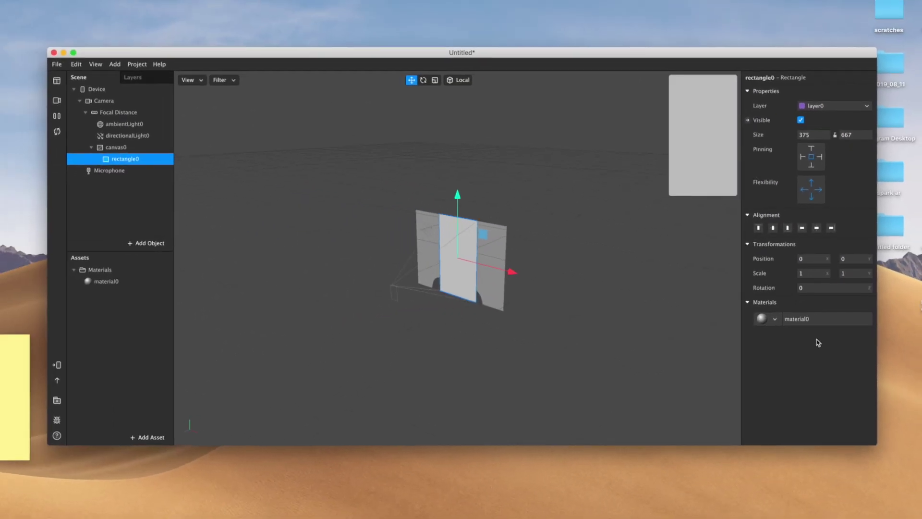
click(115, 282)
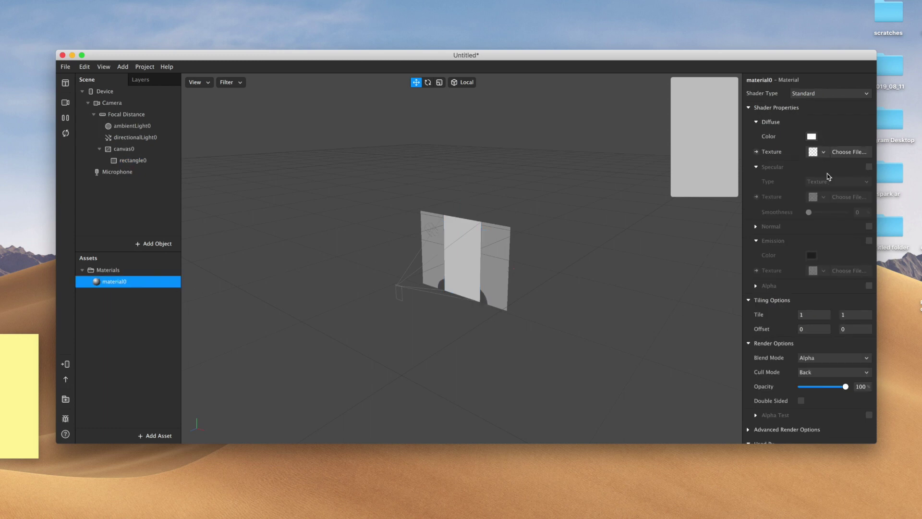
- Load 'frame old.png' as material0's diffuse texture and adjust its opacity
click(847, 153)
scroll(424, 125, down, 5)
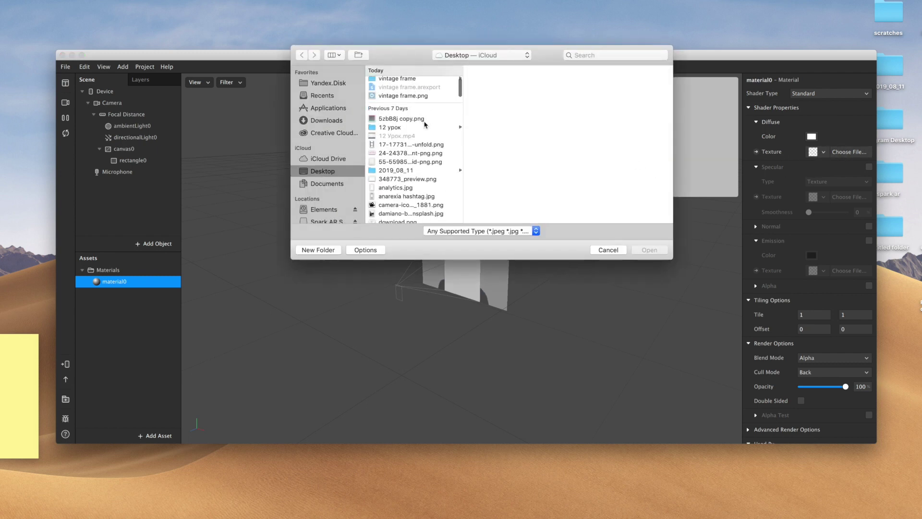
scroll(424, 124, up, 5)
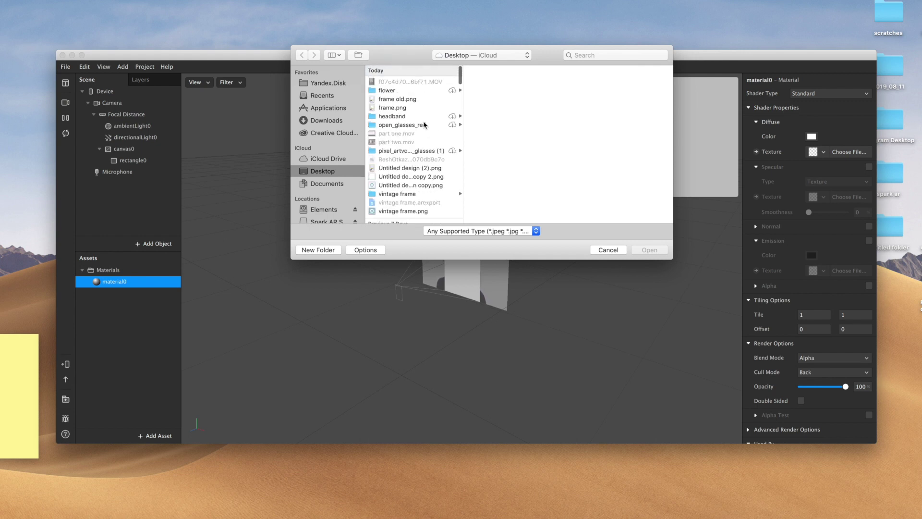
click(397, 99)
click(649, 250)
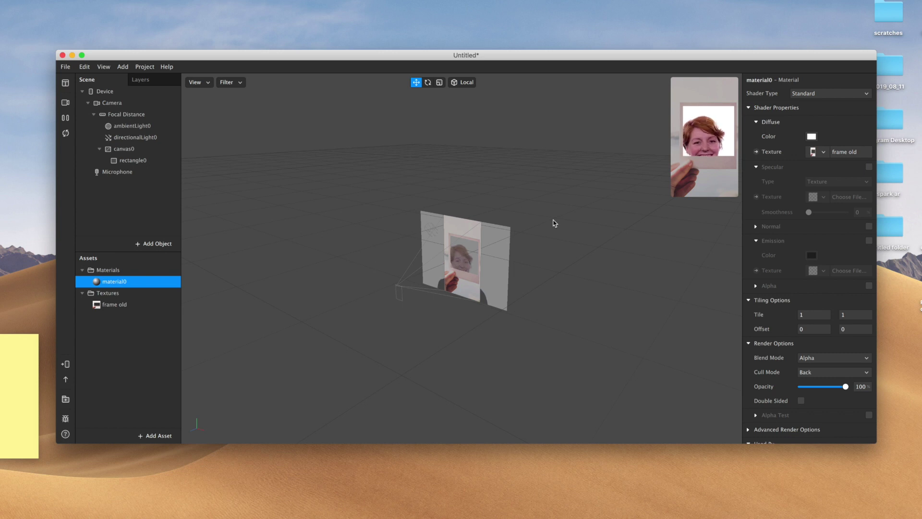
mouse_move(720, 166)
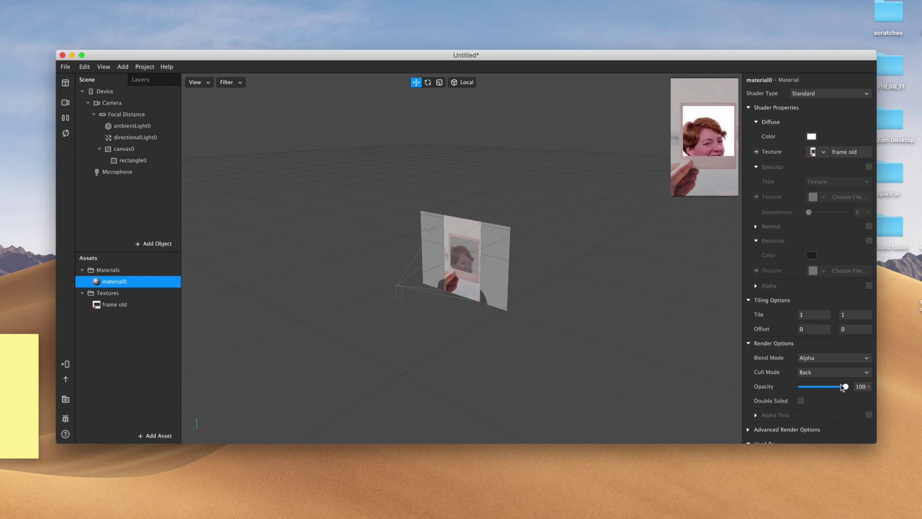
mouse_move(844, 389)
mouse_down()
mouse_move(824, 390)
mouse_move(852, 390)
mouse_up()
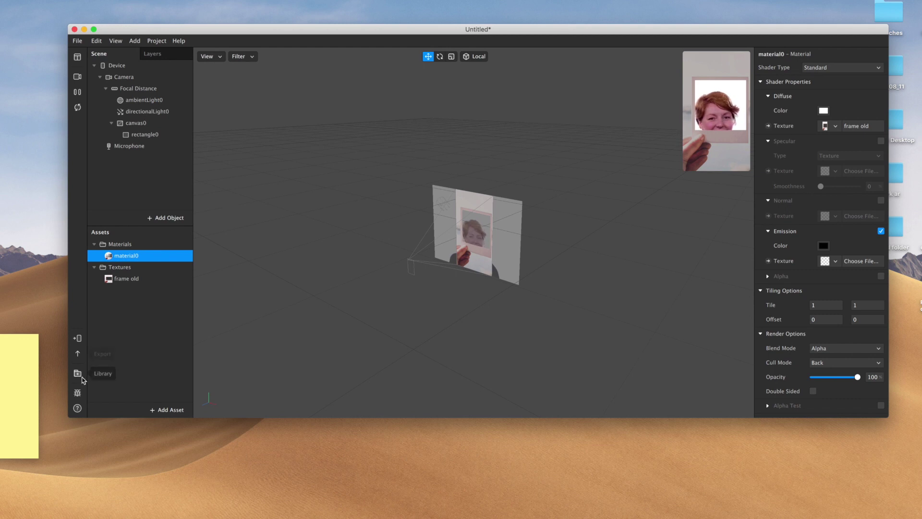
- Export the effect under the name 'old frame' and open the save-location menu
click(79, 355)
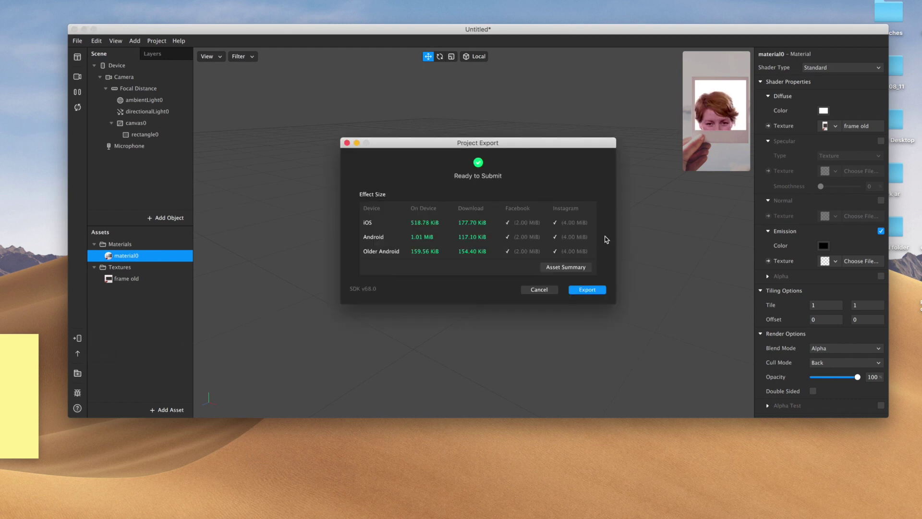
click(583, 289)
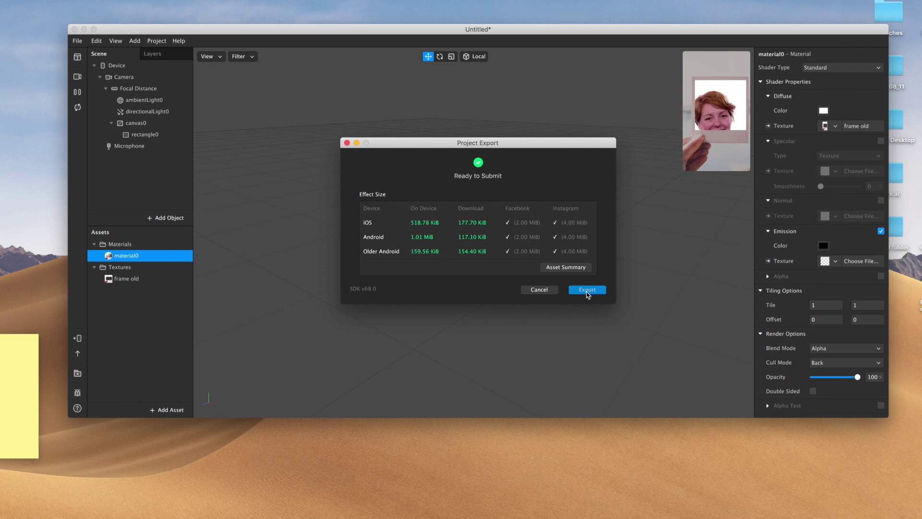
text(oldf)
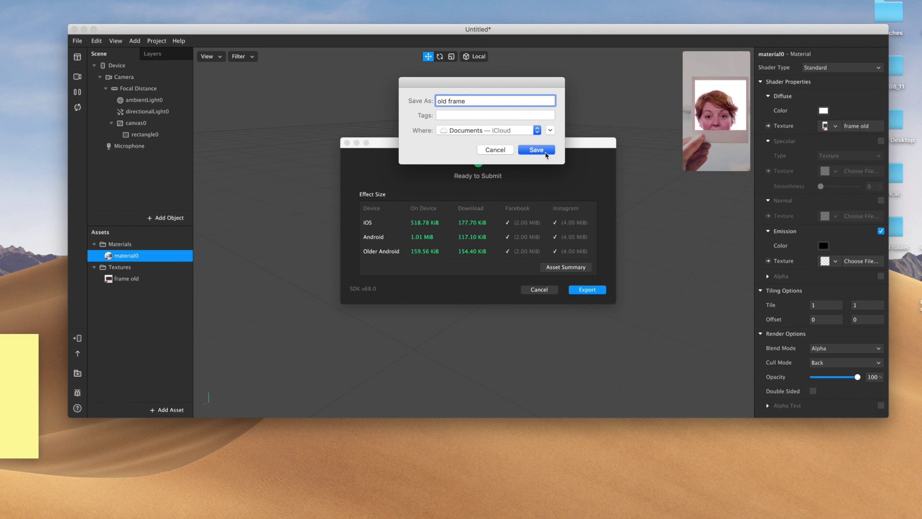
click(535, 131)
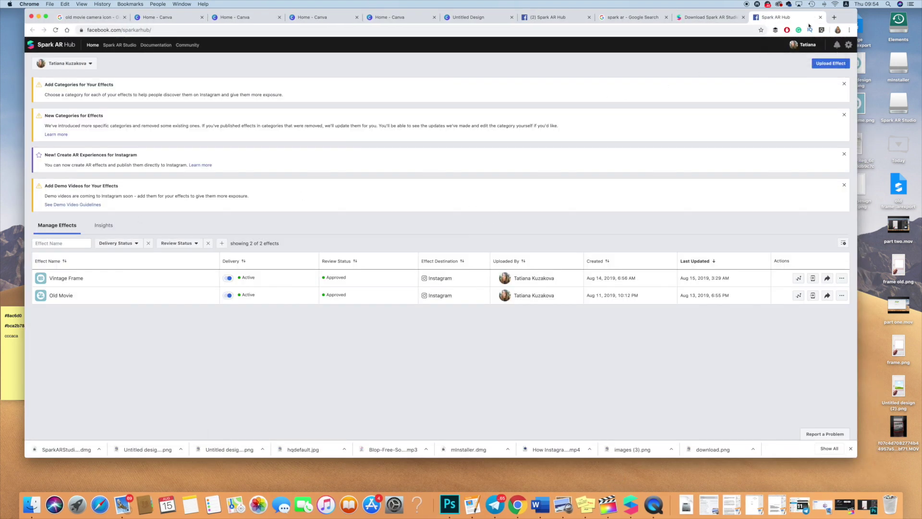
- Begin a new effect submission with Upload Effect on Spark AR Hub
click(818, 65)
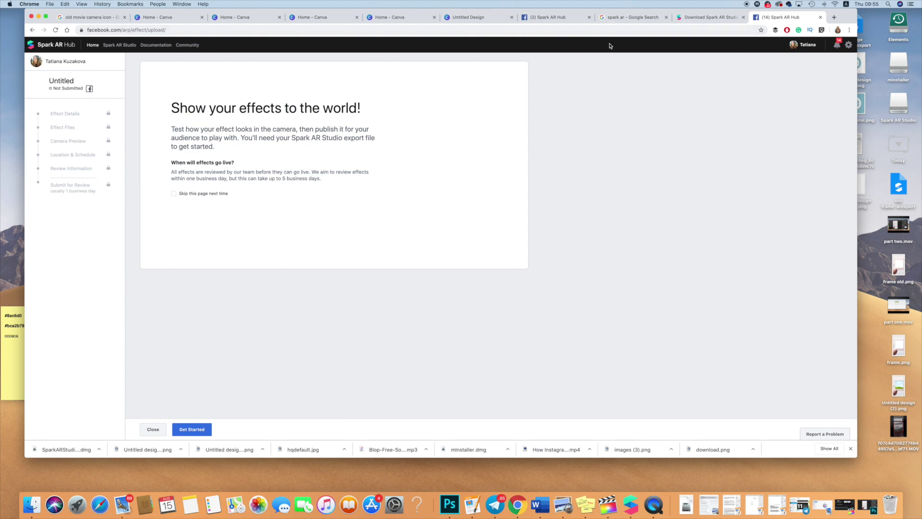
- Create a new Instagram Post design from the Canva home page
click(476, 17)
click(331, 17)
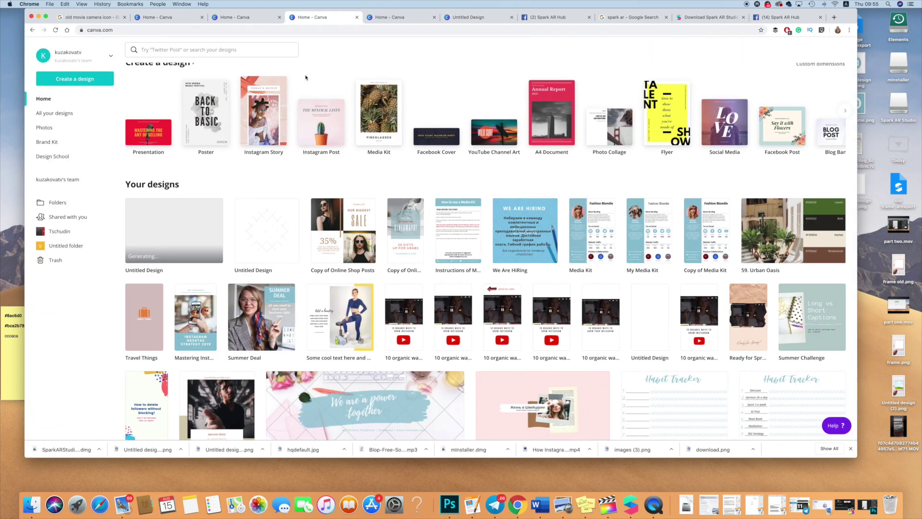
scroll(202, 136, up, 3)
click(96, 80)
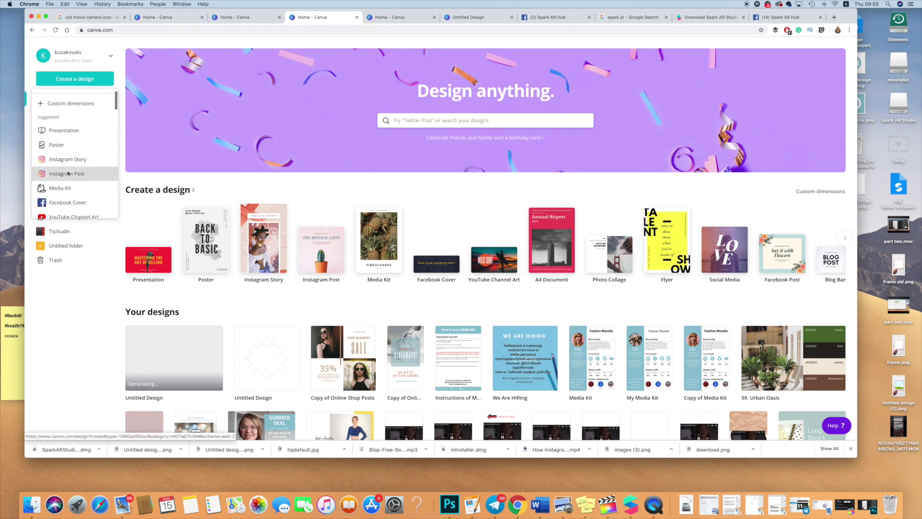
click(82, 174)
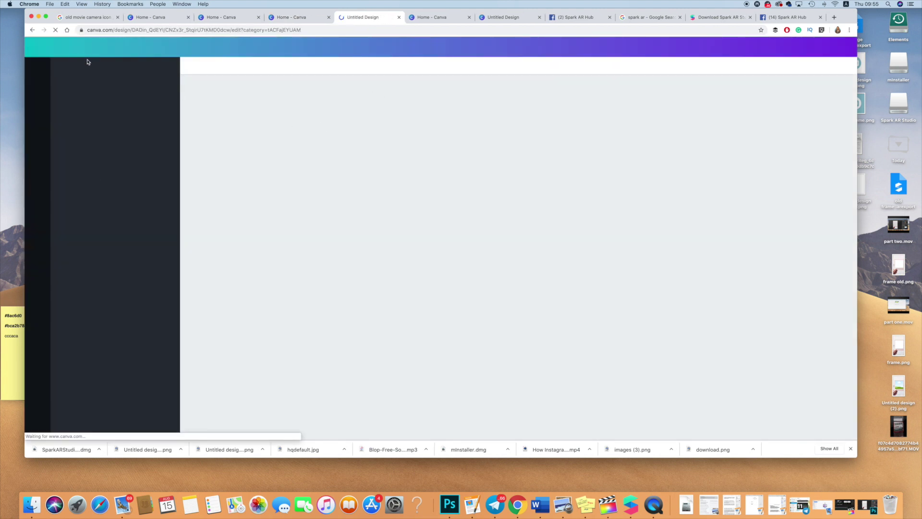
- Search Elements for 'frame' and add the polaroid frame to the page
click(108, 70)
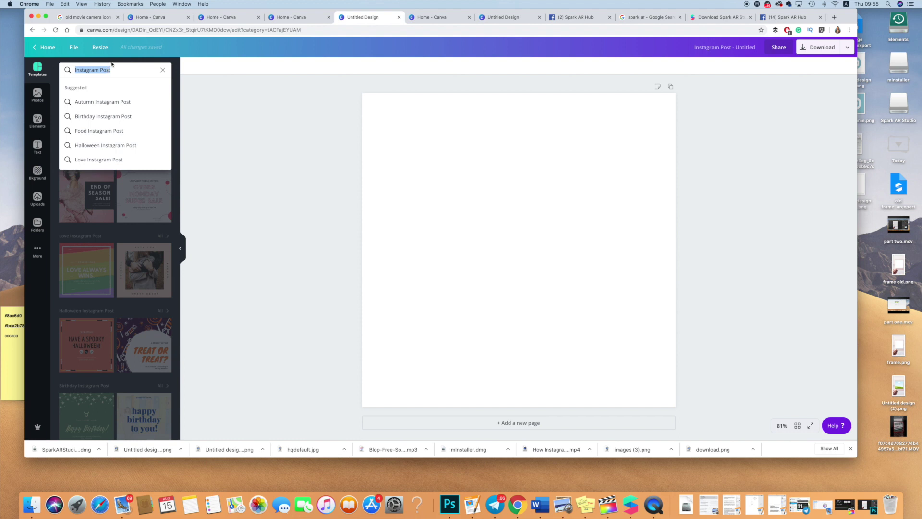
text(fram)
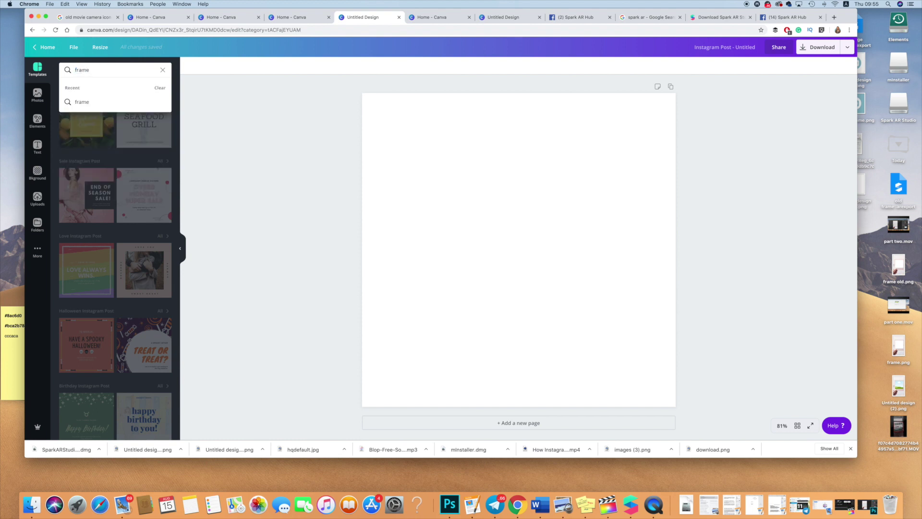
text(e)
click(38, 120)
click(101, 70)
text(f)
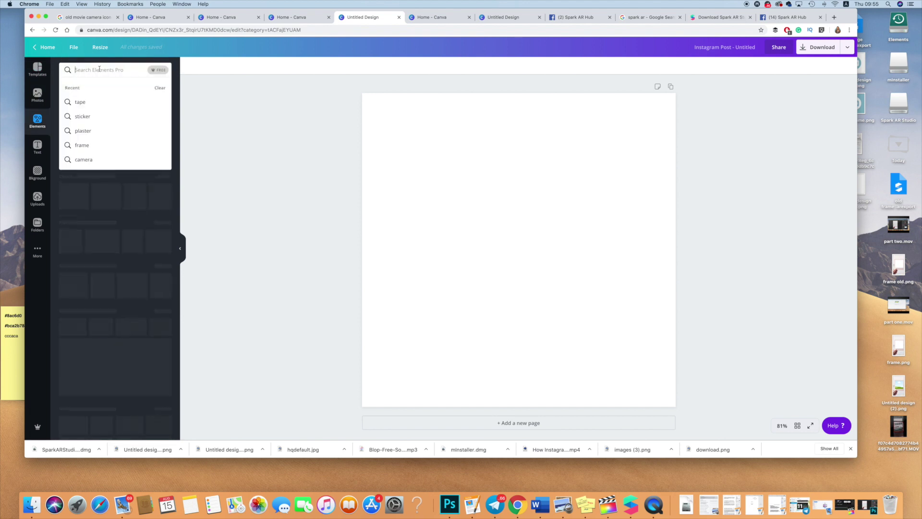
text(rame)
key(Return)
scroll(157, 229, down, 10)
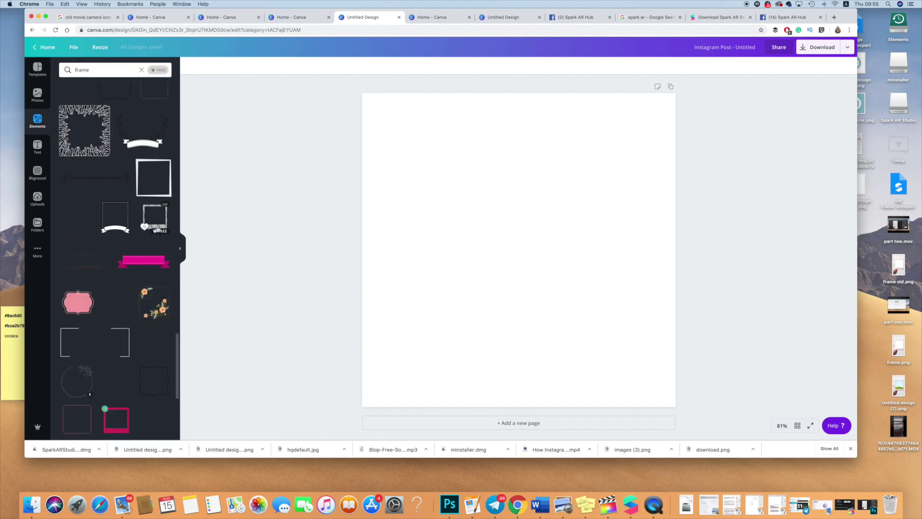
scroll(157, 229, down, 10)
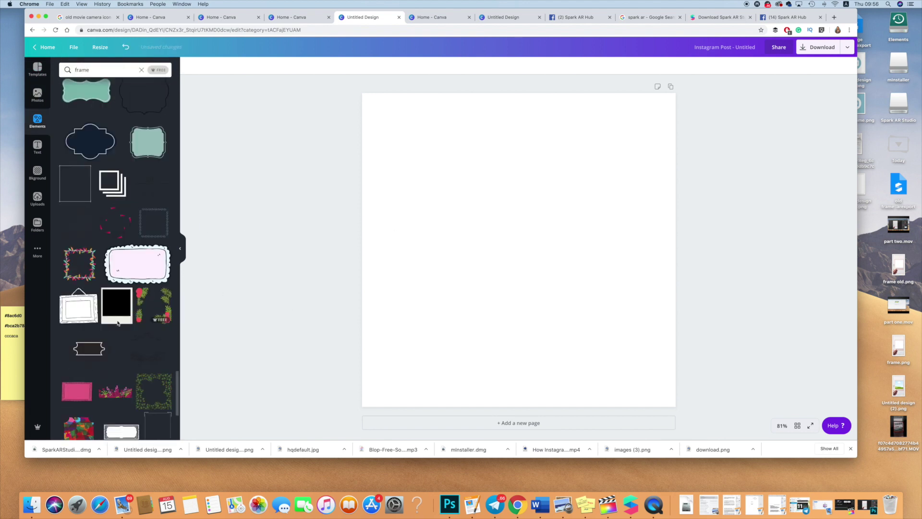
click(108, 320)
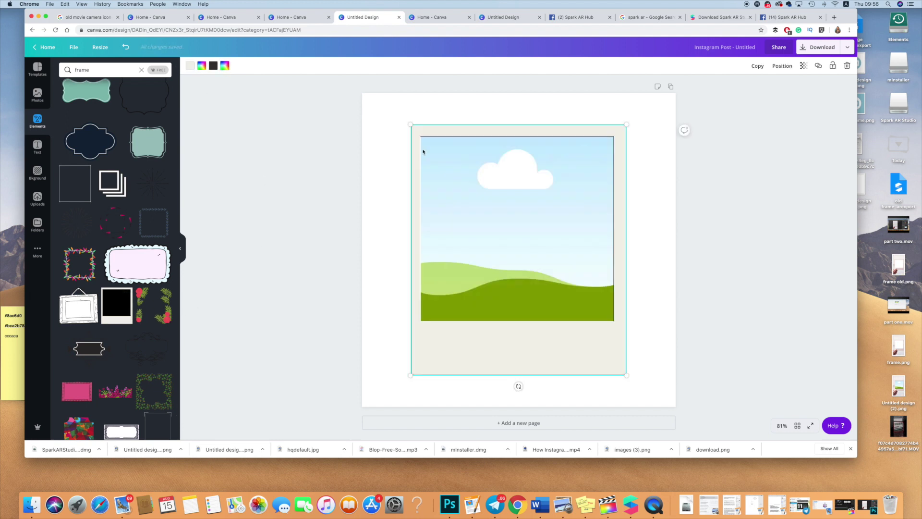
- Turn the frame's beige and dark borders white and download the design as PNG
click(190, 66)
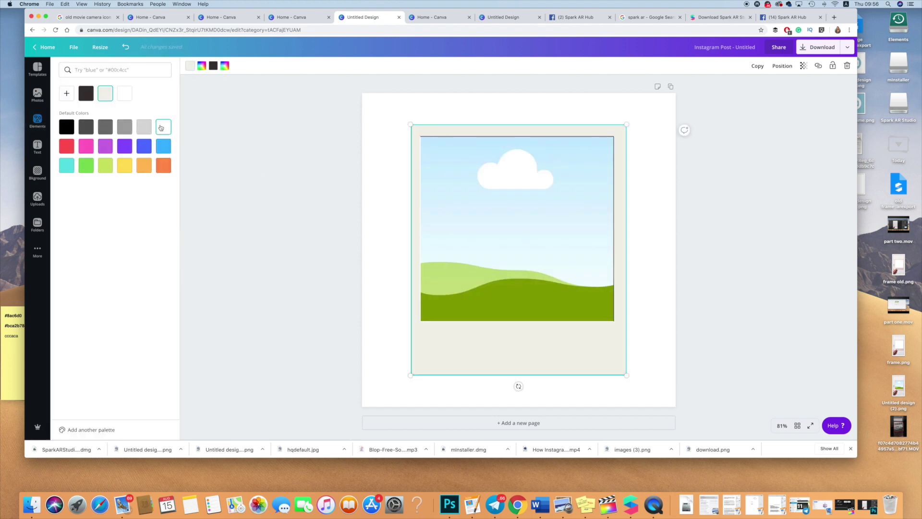
click(161, 127)
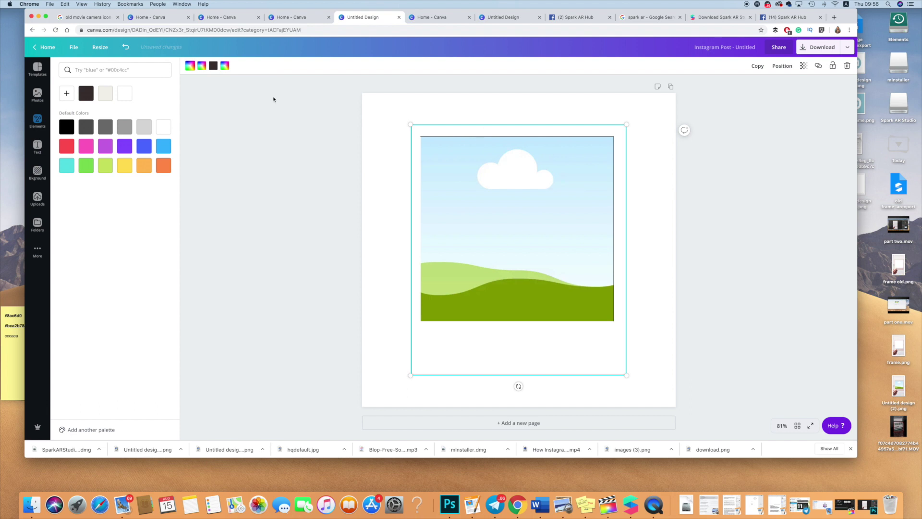
click(125, 93)
click(211, 109)
click(494, 190)
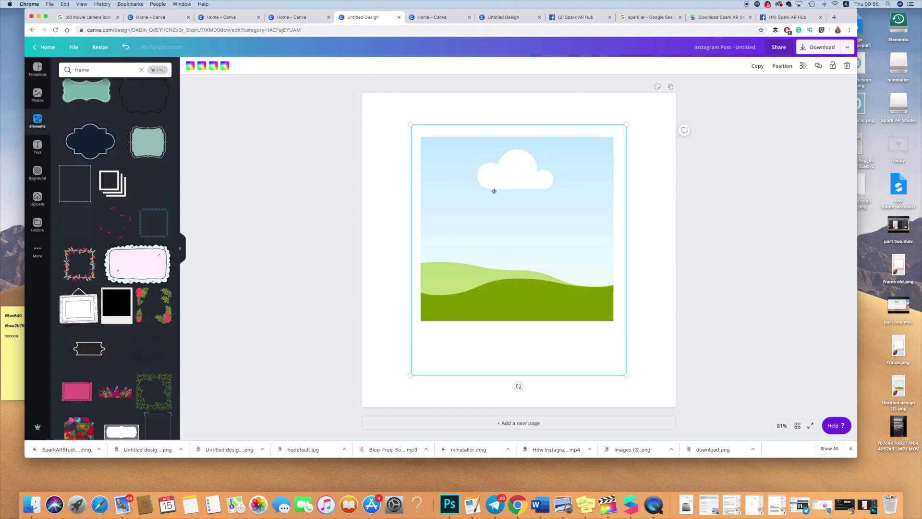
click(819, 48)
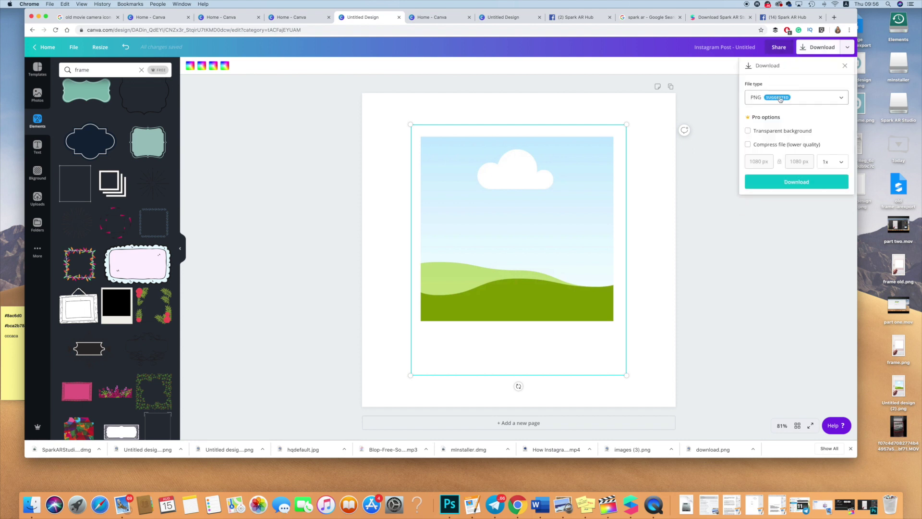
click(799, 181)
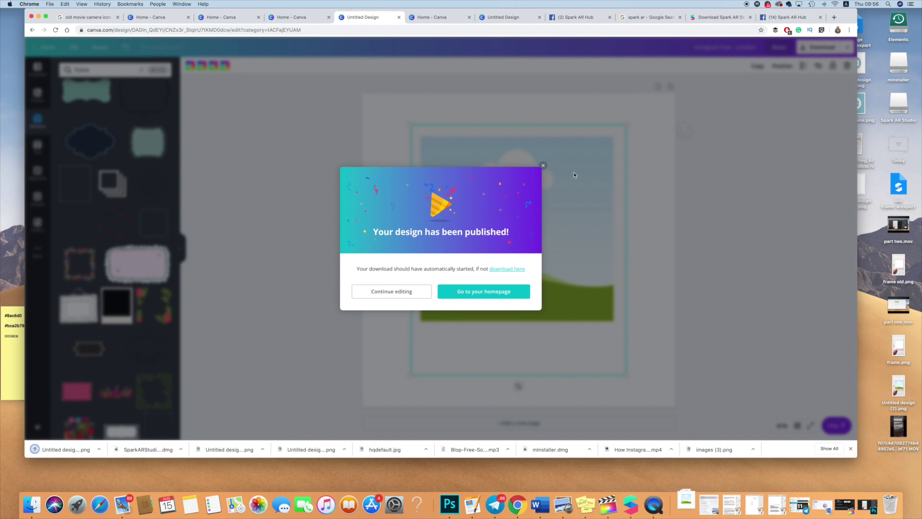
- Copy the downloaded Polaroid frame PNG from Downloads onto the desktop, keeping both files
click(691, 505)
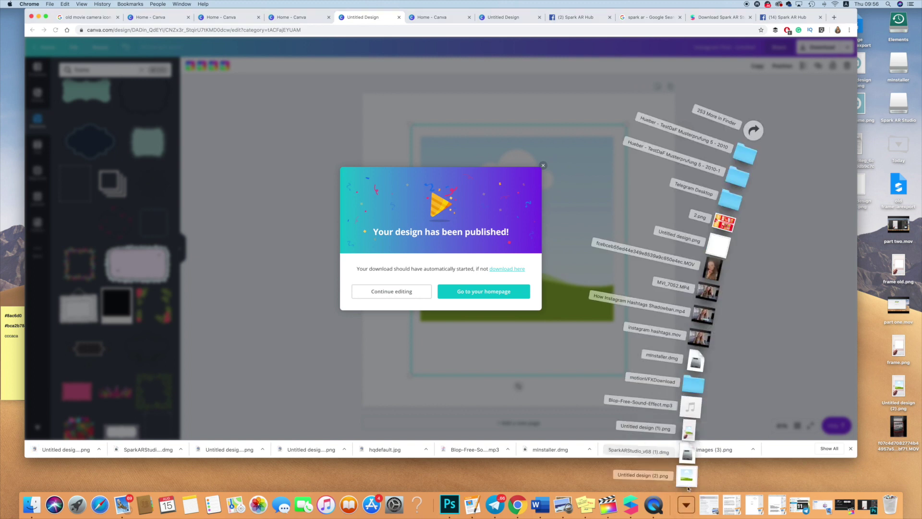
drag(694, 482, 864, 463)
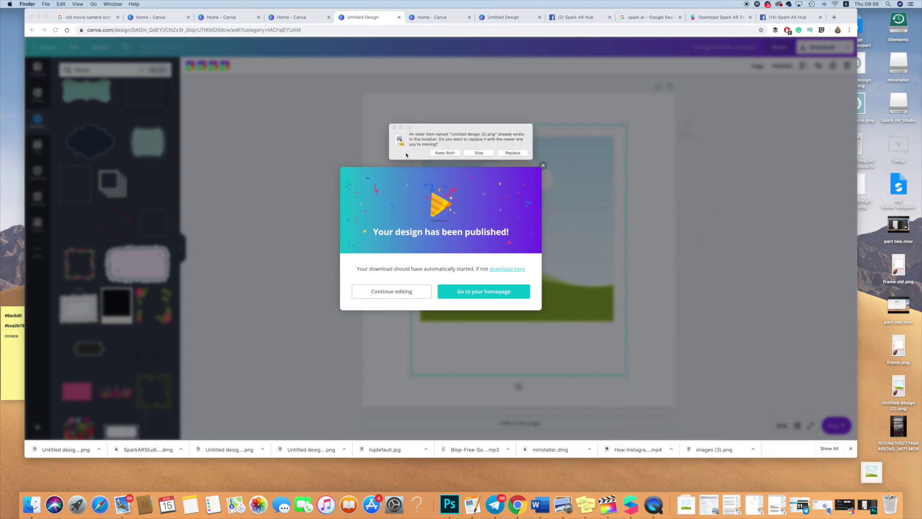
click(445, 152)
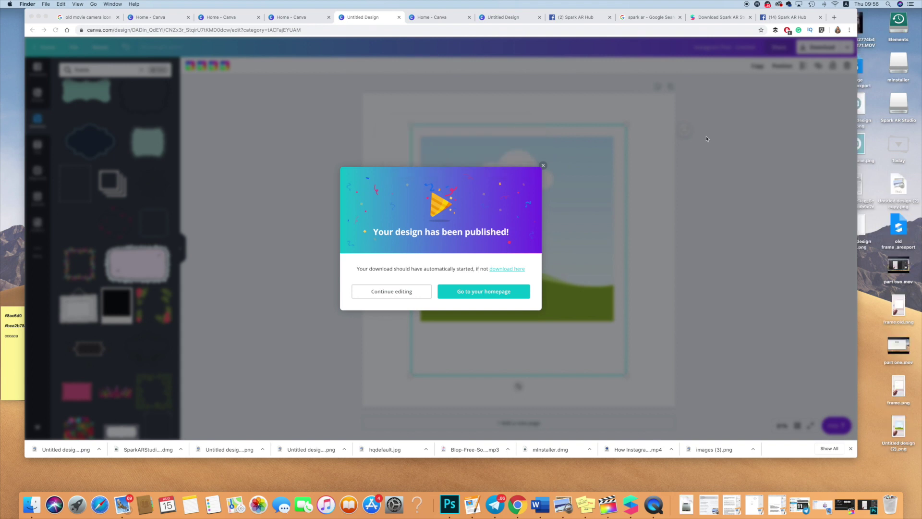
- Open the desktop copy 'Untitled design (2) copy.png' in Photoshop
click(39, 17)
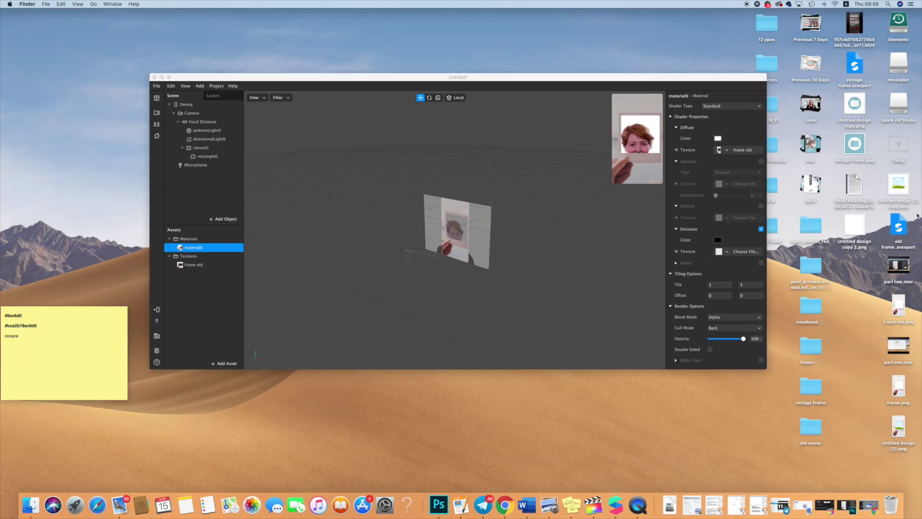
click(901, 183)
right_click(901, 182)
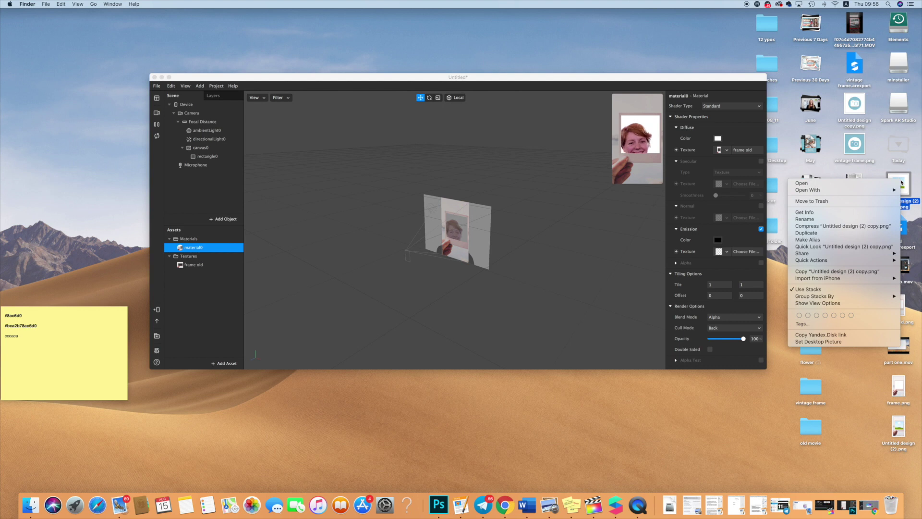
mouse_move(845, 189)
click(740, 202)
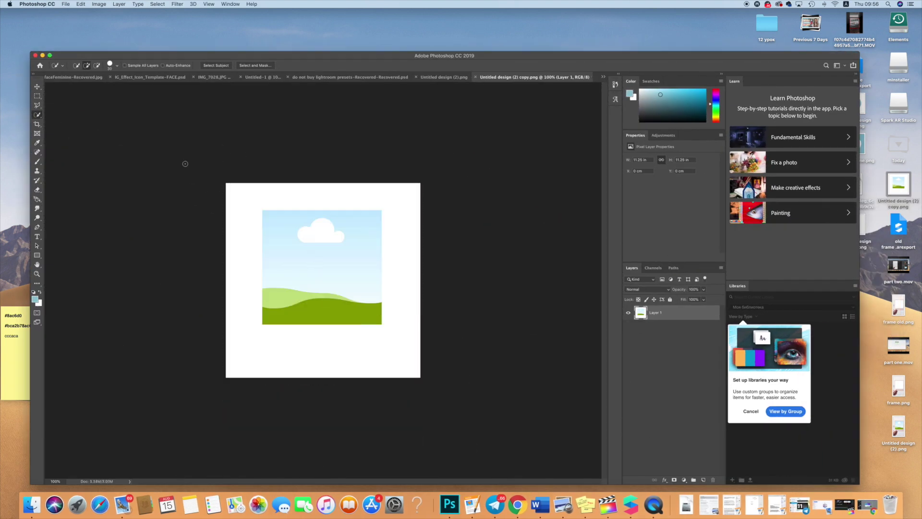
- Quick-select the sky-and-hills picture inside the frame and delete it, leaving a transparent centre
click(270, 217)
drag(274, 220, 315, 305)
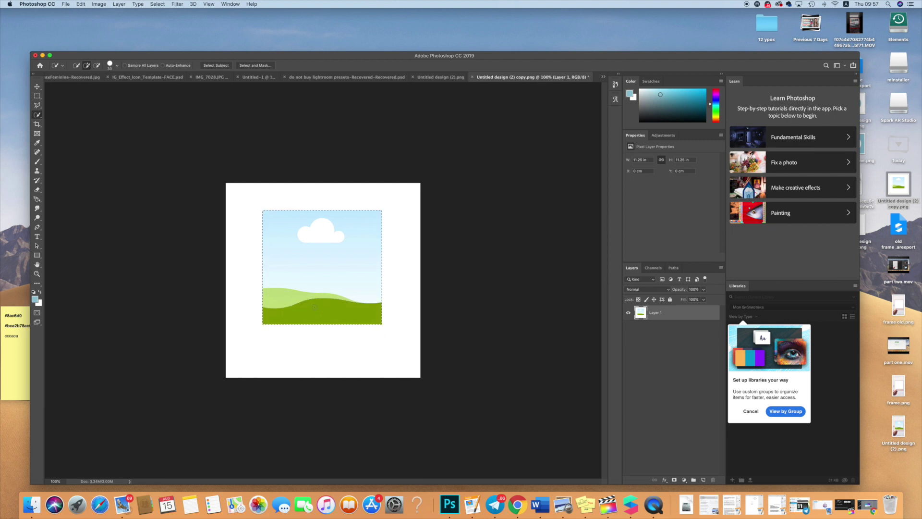
key(Delete)
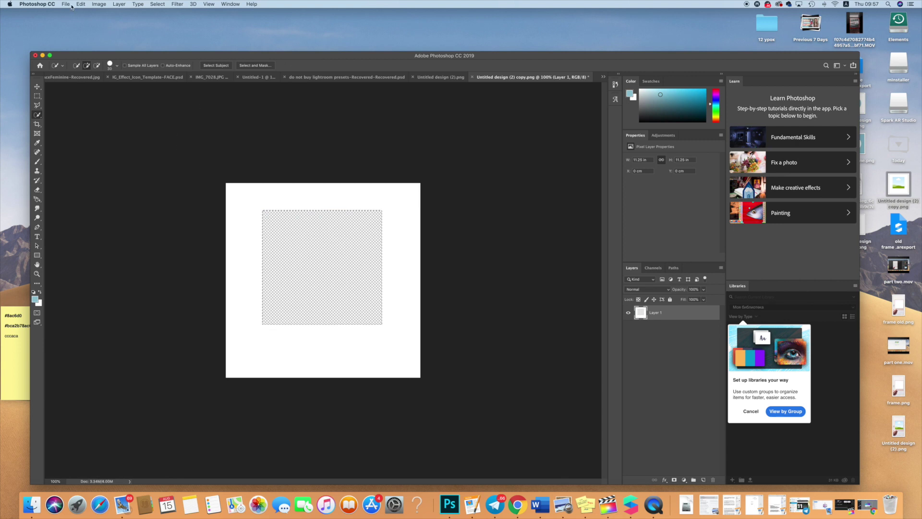
mouse_move(471, 51)
mouse_down()
mouse_move(440, 39)
mouse_move(470, 33)
mouse_move(459, 50)
mouse_move(469, 53)
mouse_up()
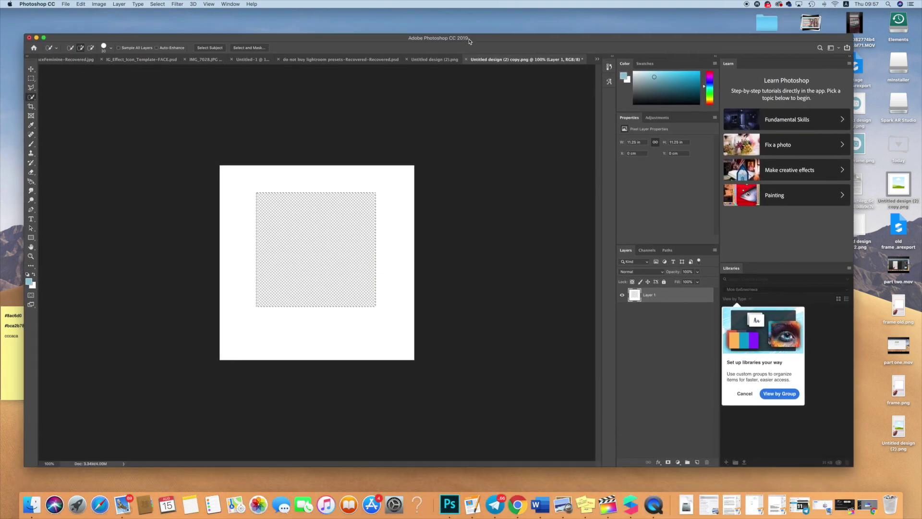
drag(636, 30, 772, 12)
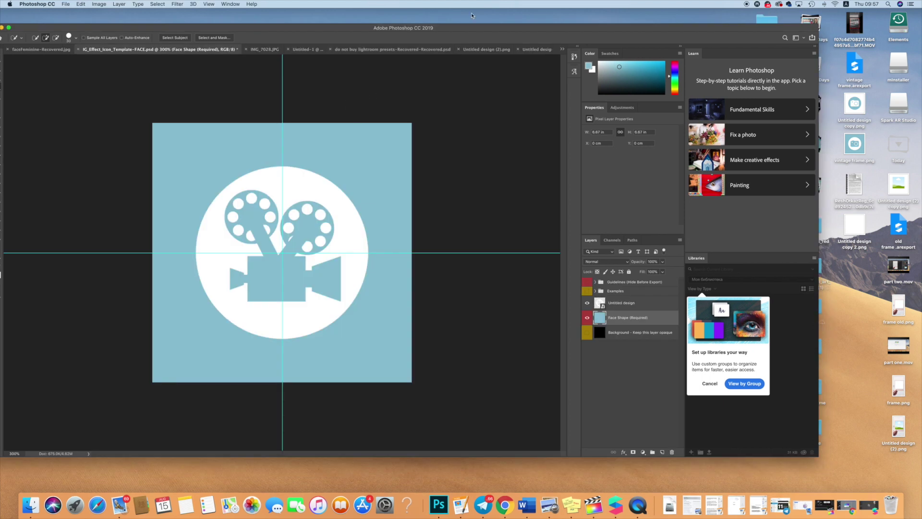
- Paste the edited frame image into the IG_Effect_Icon_Template-FACE.psd icon template
drag(471, 15, 448, 20)
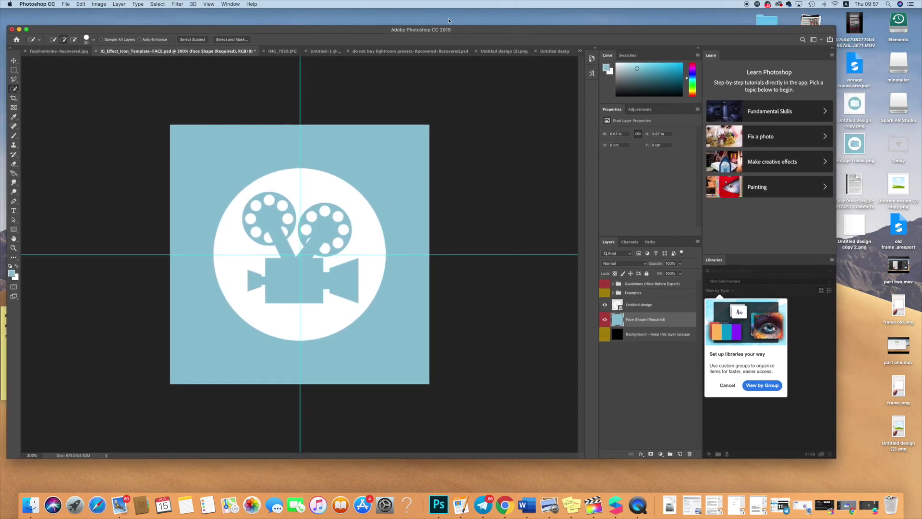
click(557, 51)
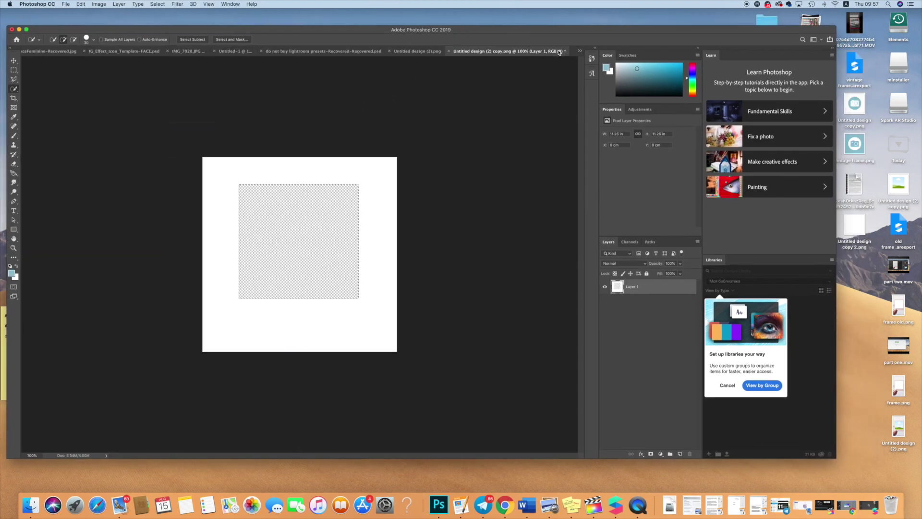
click(121, 51)
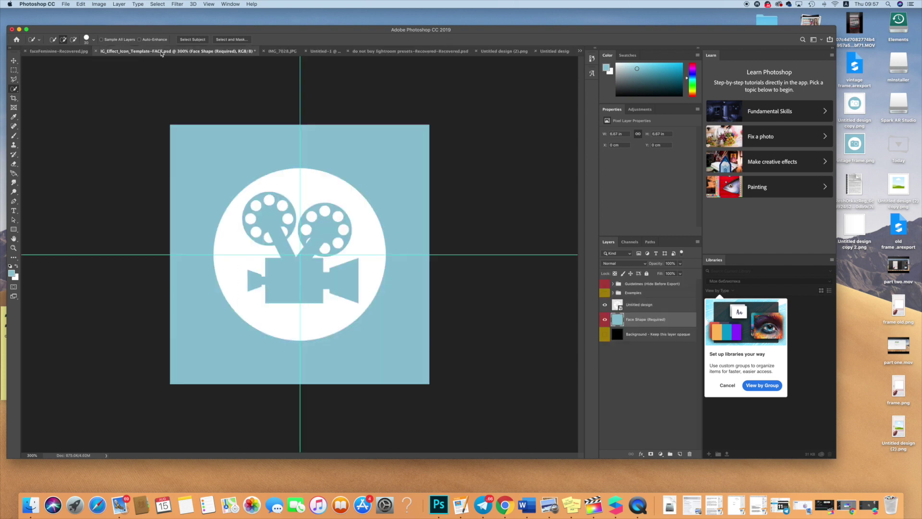
click(640, 306)
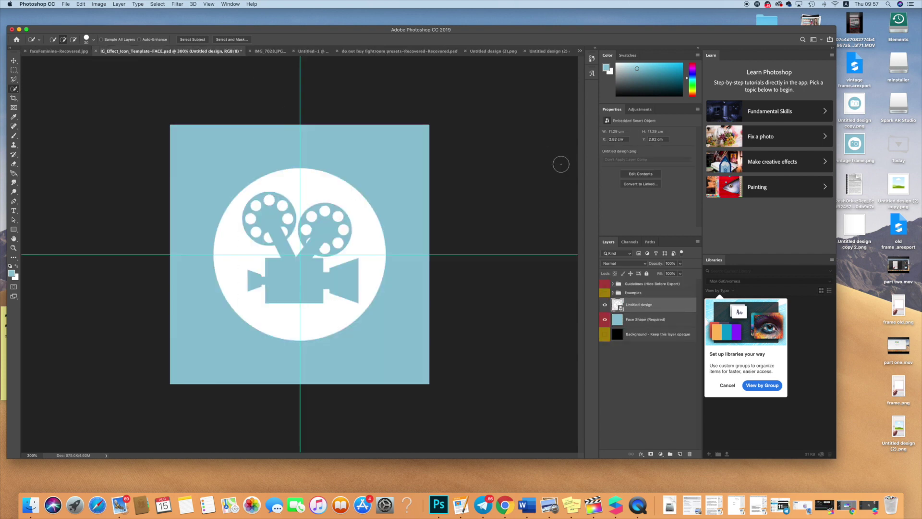
key(super+v)
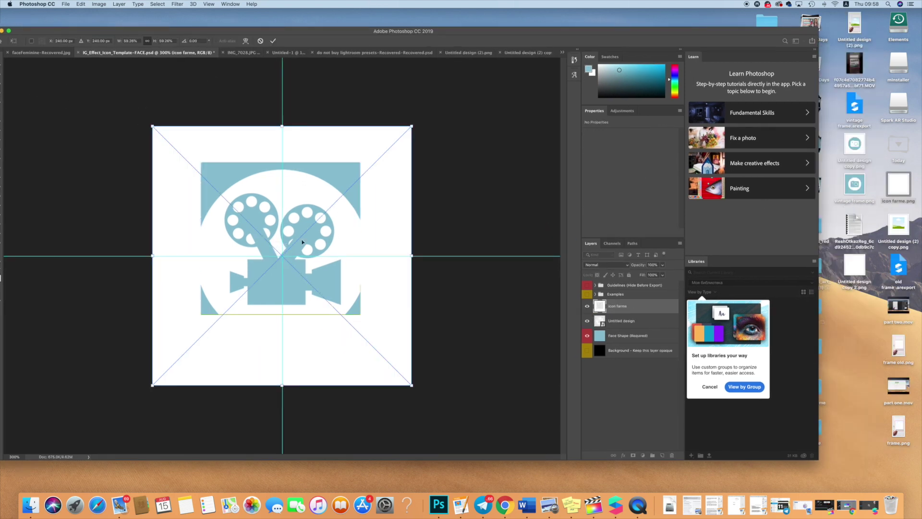
- Centre the 'Polaroid Effect' text inside the white frame on the blue square
drag(292, 37, 379, 32)
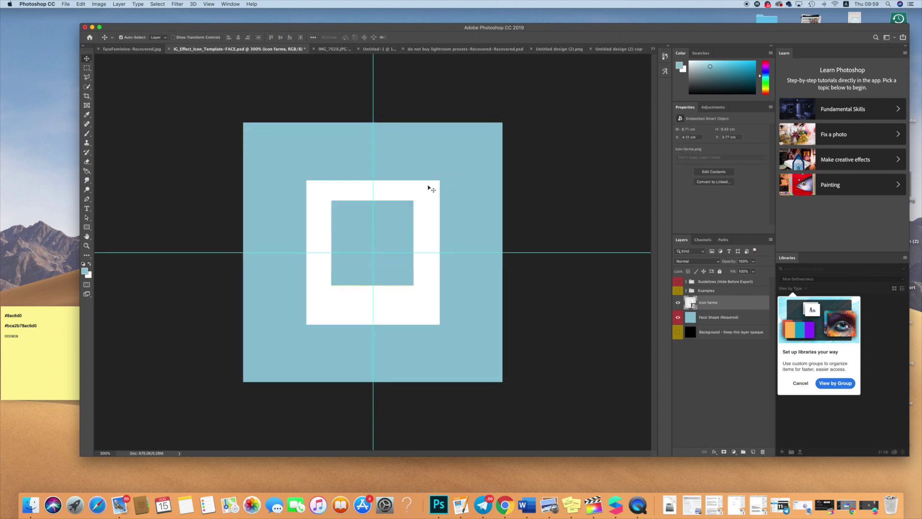
click(449, 149)
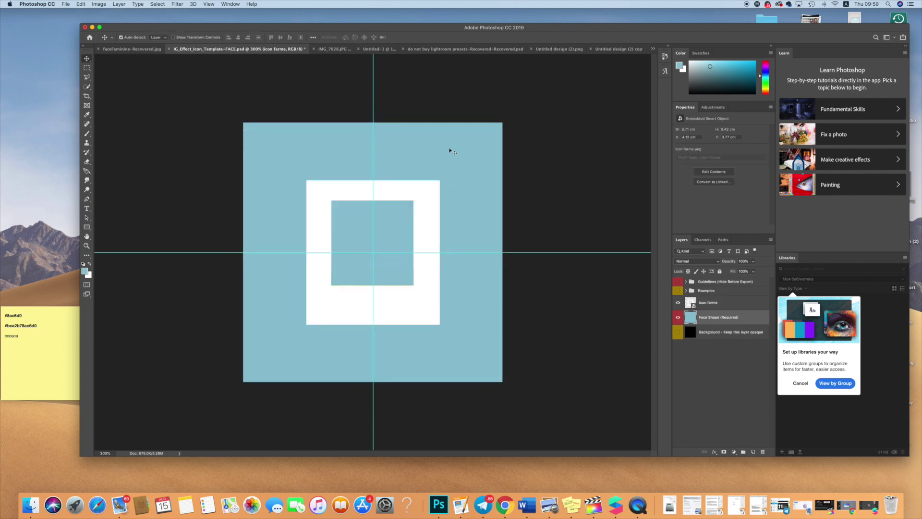
click(417, 188)
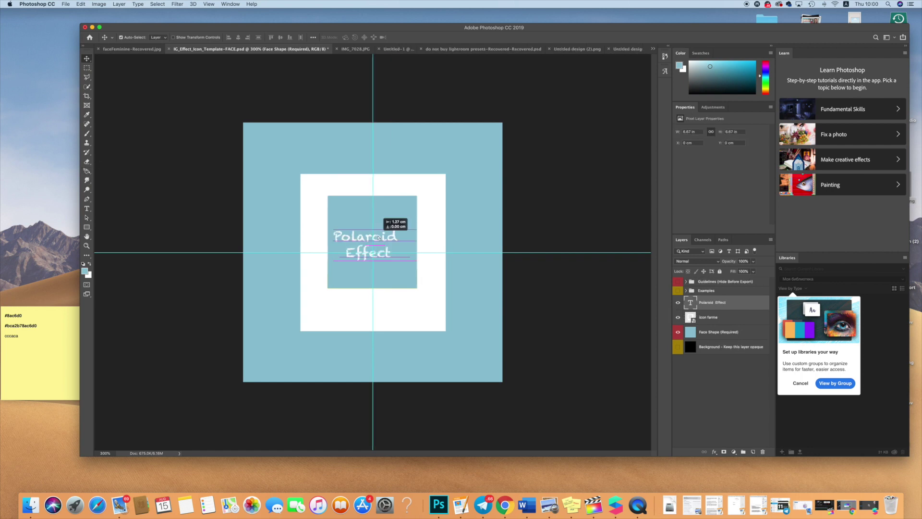
drag(375, 236, 384, 238)
click(465, 229)
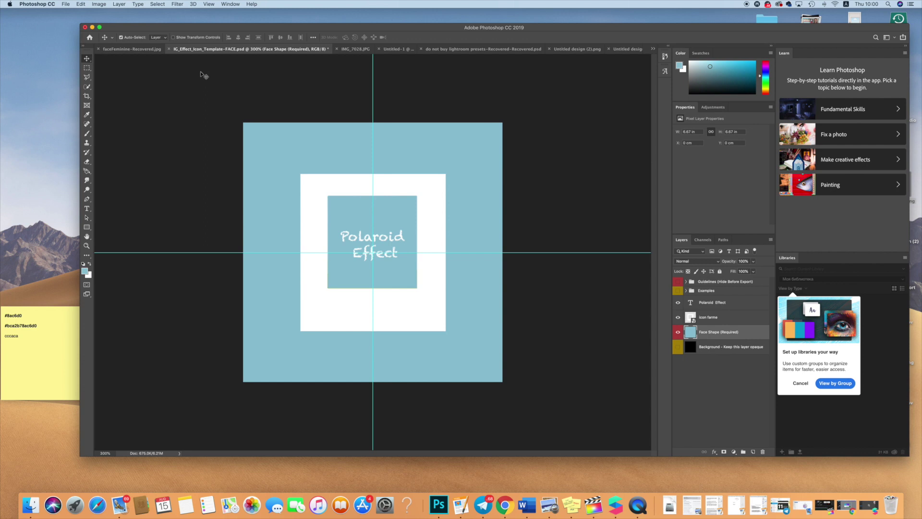
- Save the icon design to the Desktop as a PNG named 'icon', accepting the default PNG options
click(66, 3)
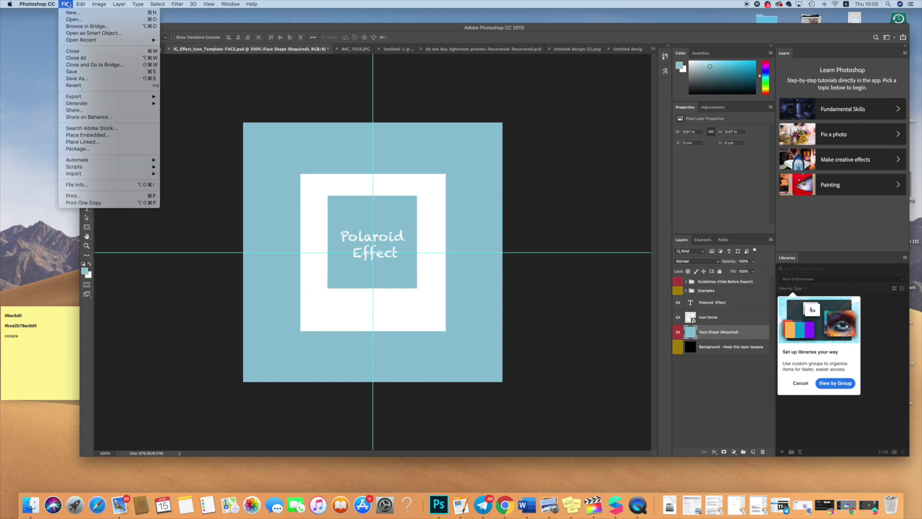
click(103, 79)
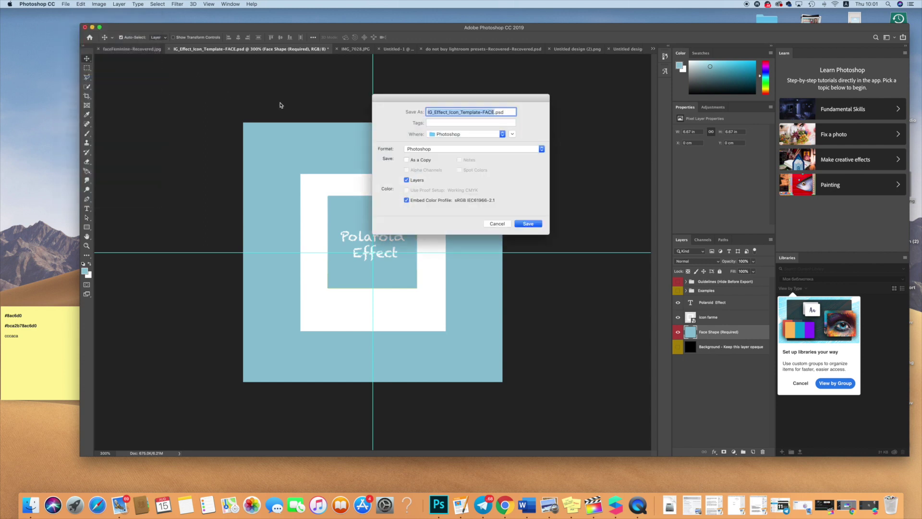
text(icon)
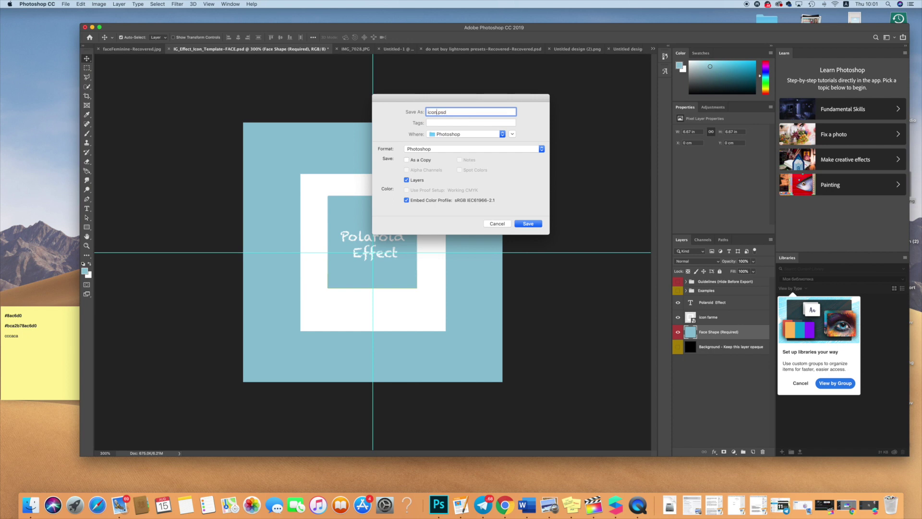
click(504, 134)
click(557, 150)
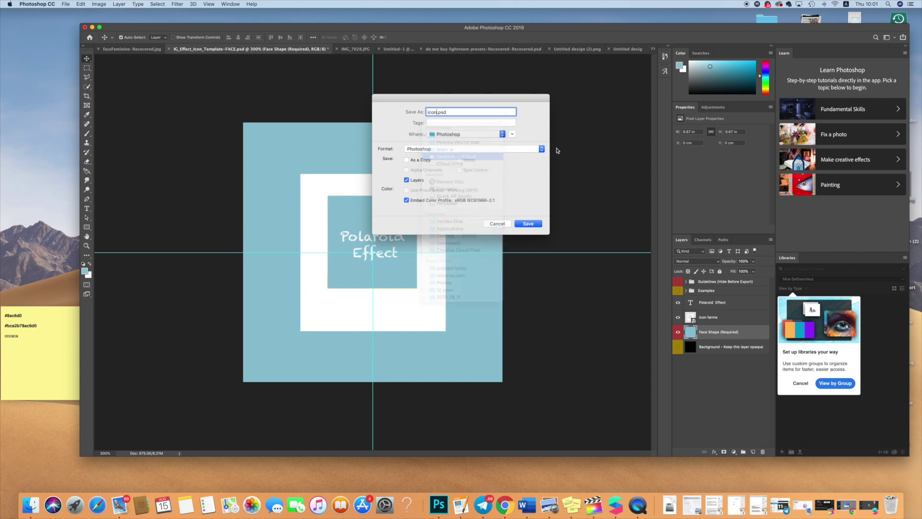
click(542, 148)
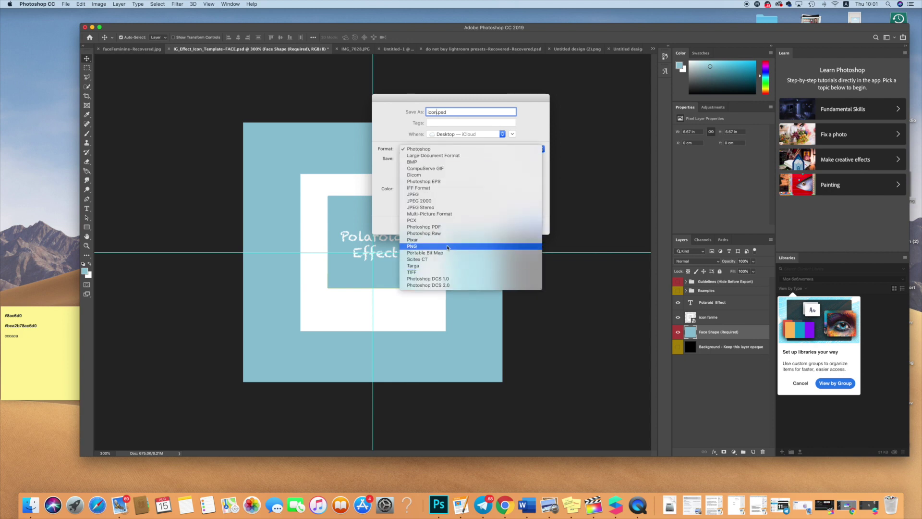
click(447, 246)
click(528, 225)
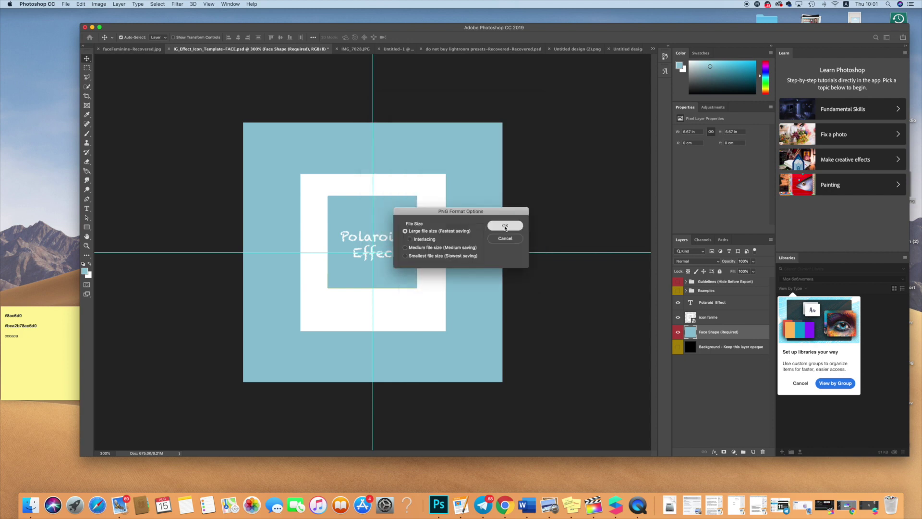
click(505, 225)
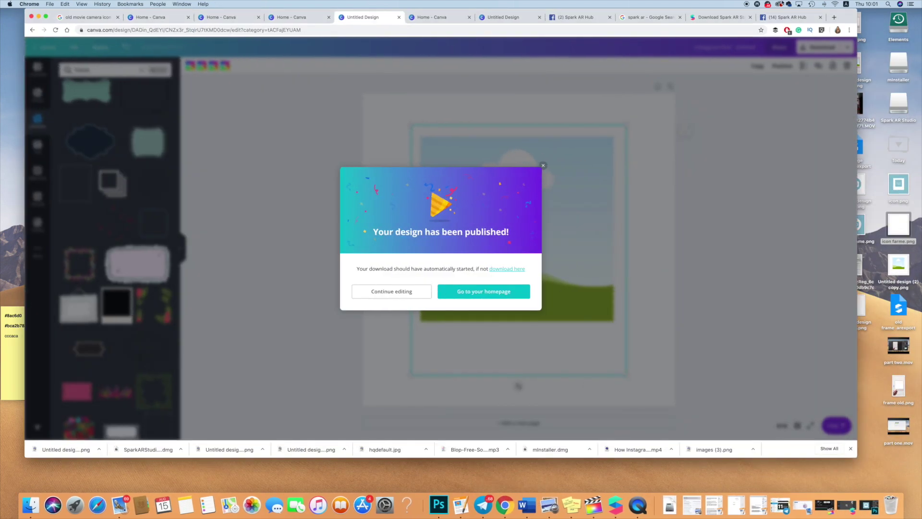
- Start a new Spark AR Hub upload for Instagram named 'Polaroid Frame' and continue to Effect Files
click(789, 18)
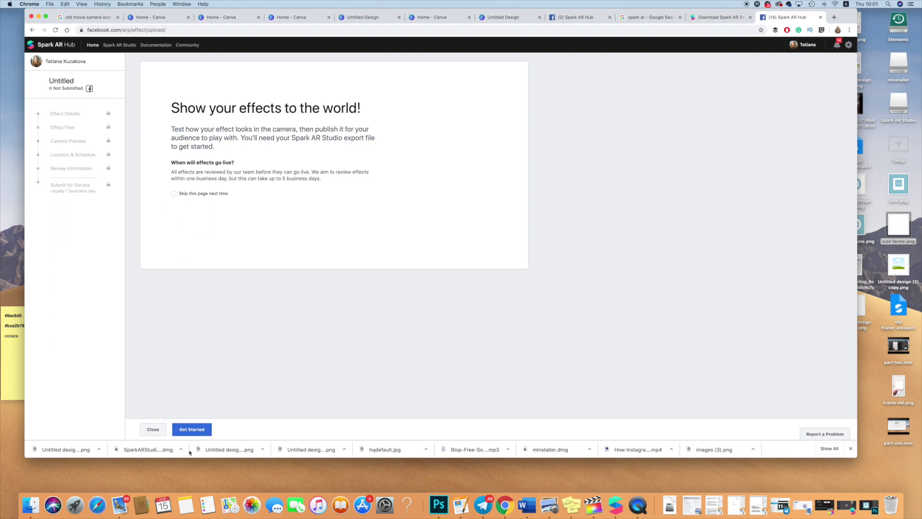
click(195, 429)
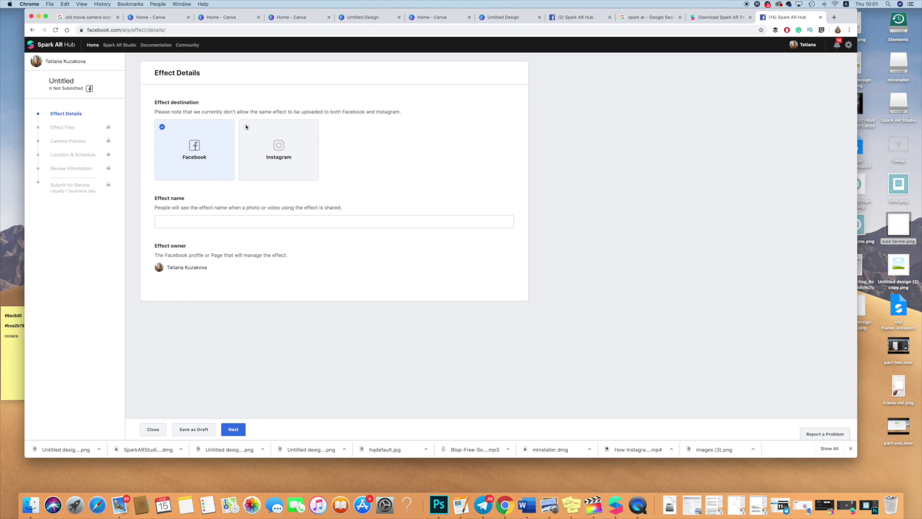
click(276, 153)
click(188, 224)
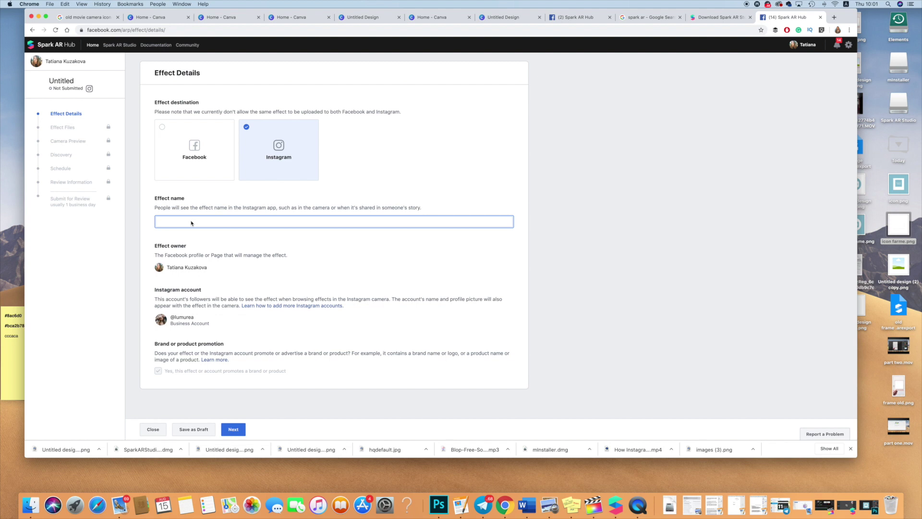
text(Polaroid Frame)
click(233, 433)
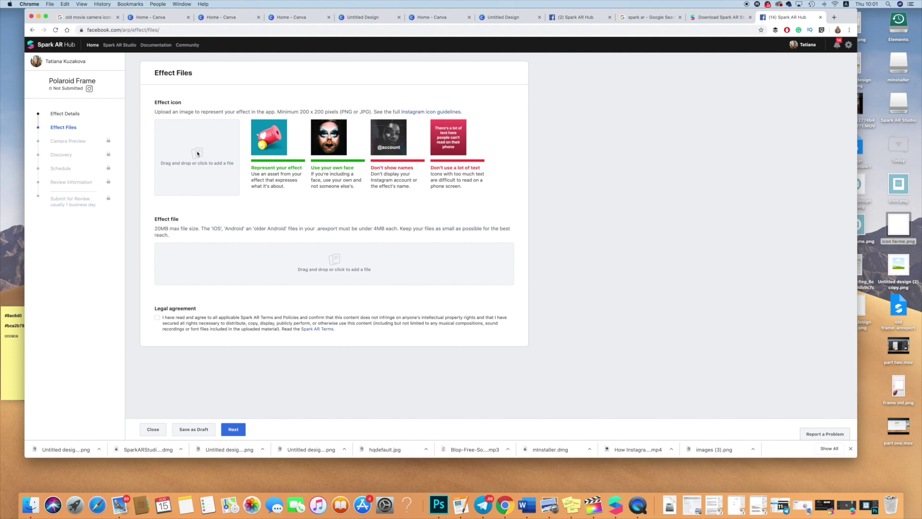
- Upload icon.png as the effect icon and confirm its crop
click(198, 153)
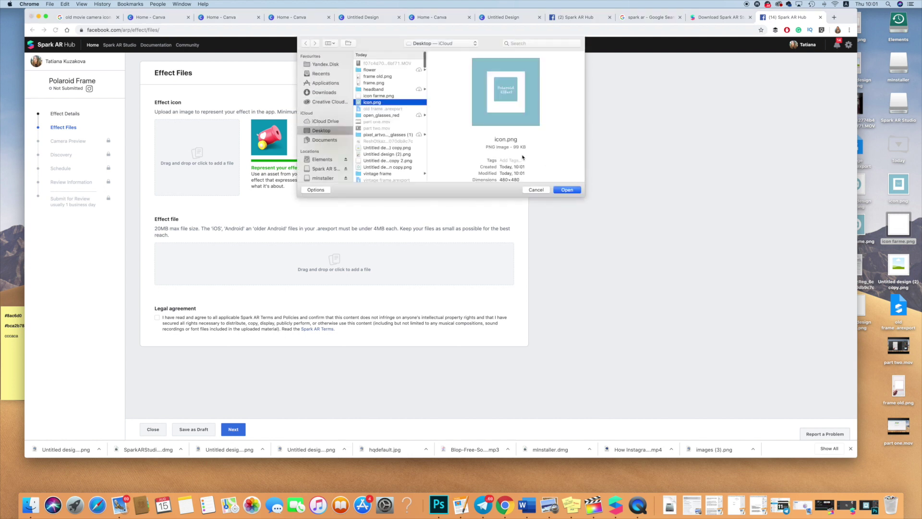
click(567, 189)
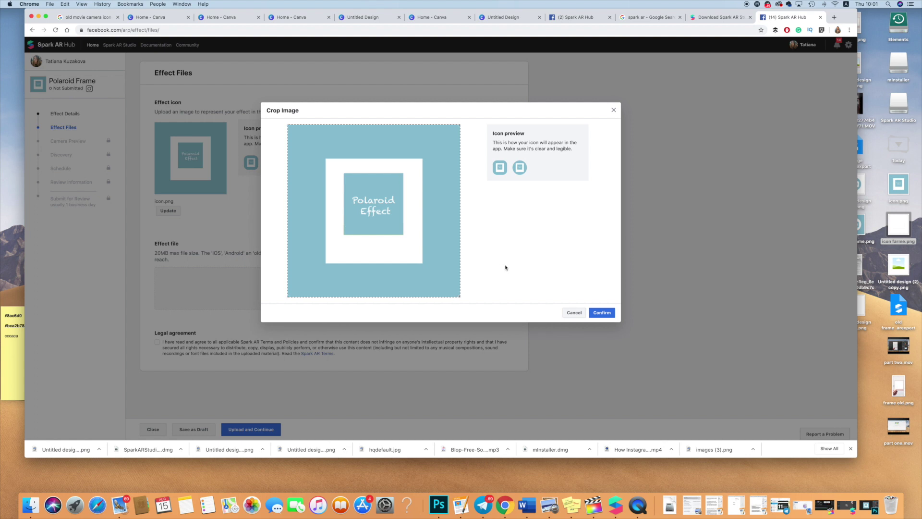
click(602, 312)
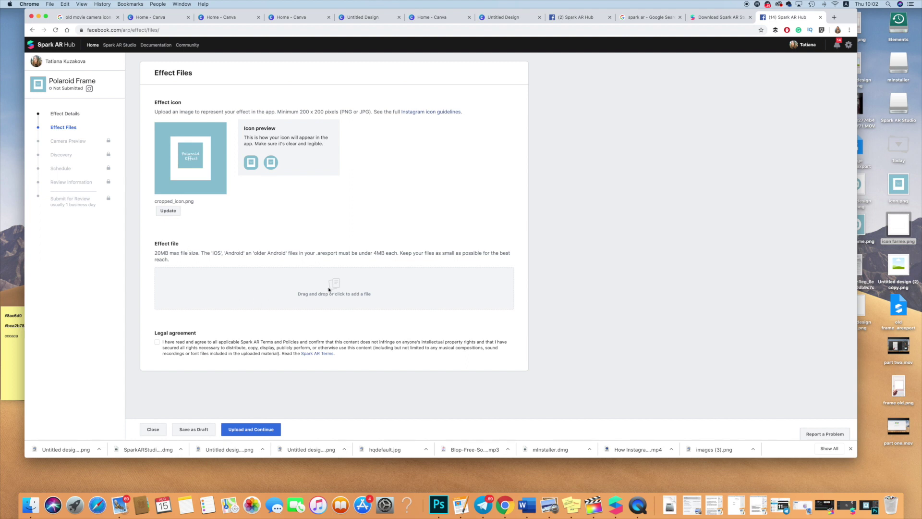
- Attach old frame .arexport as the effect file, upload, and continue to Camera Preview
drag(898, 307, 376, 298)
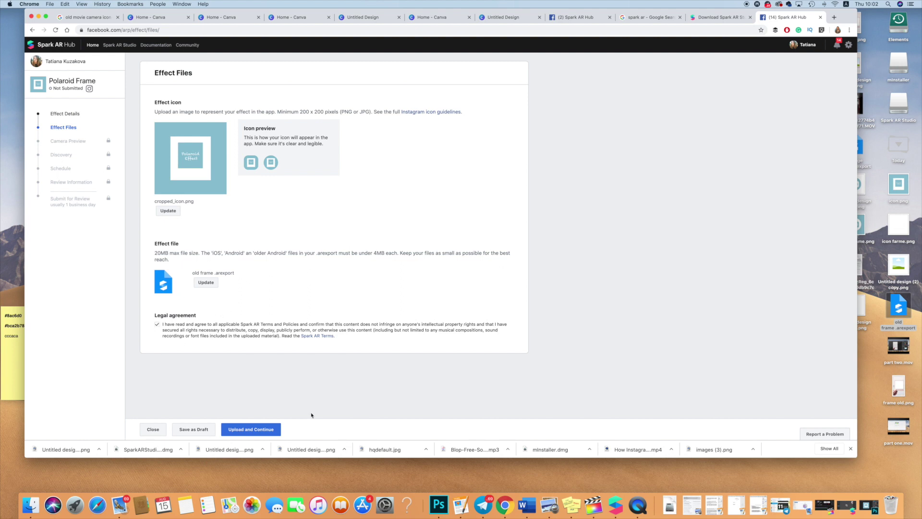
click(248, 430)
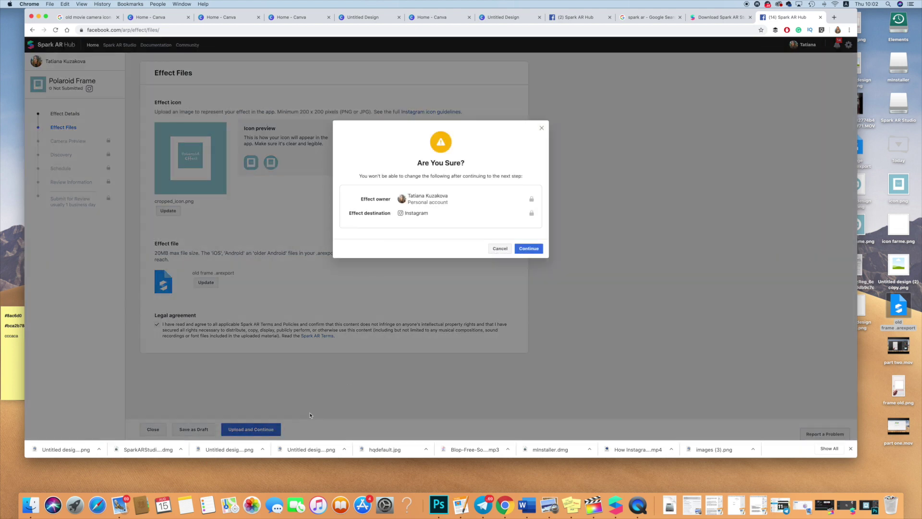
click(530, 249)
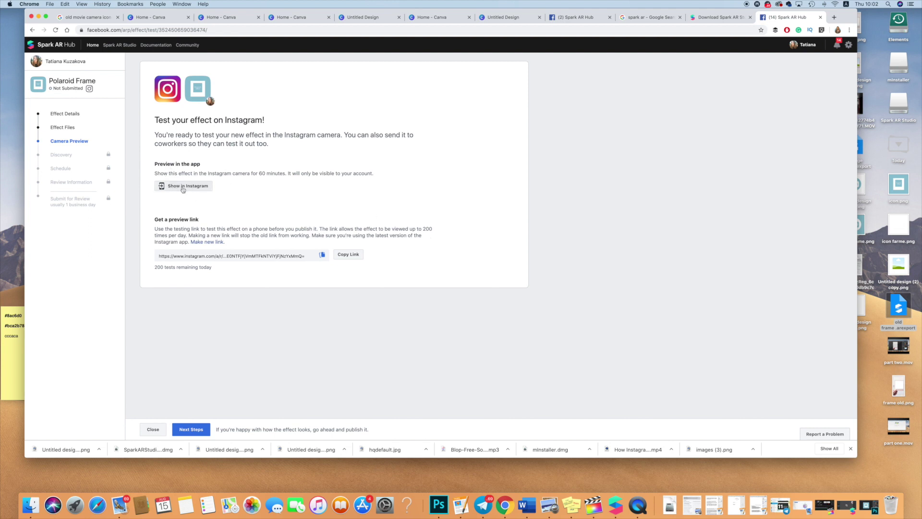
click(39, 18)
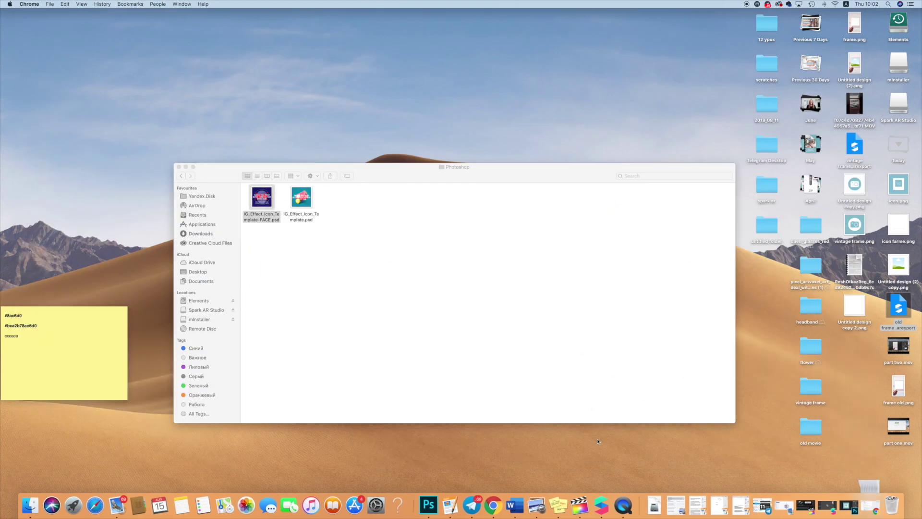
- From Spark AR Studio's Test on Device menu, send the effect to the Instagram Camera app
click(827, 504)
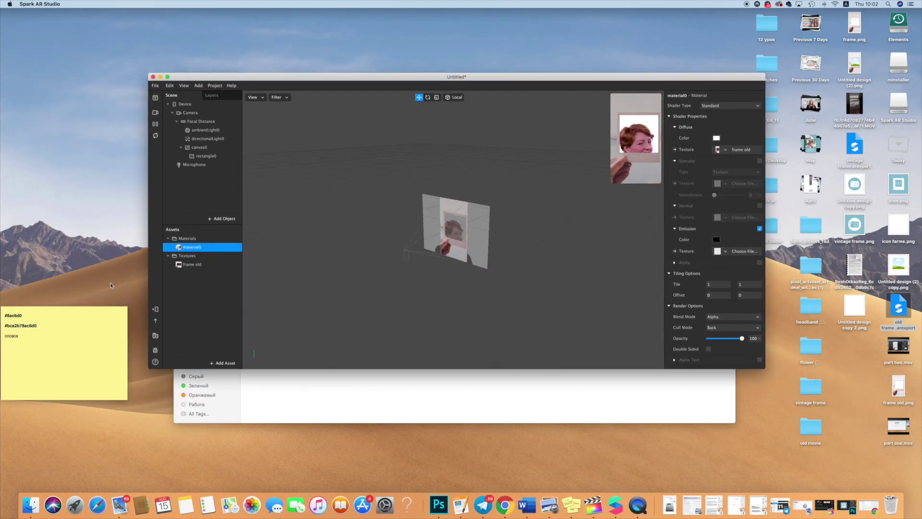
click(155, 309)
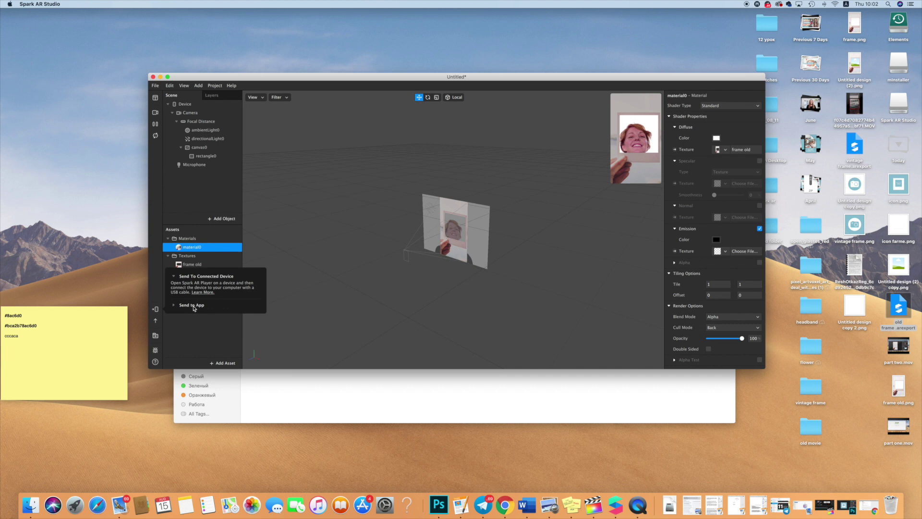
click(192, 305)
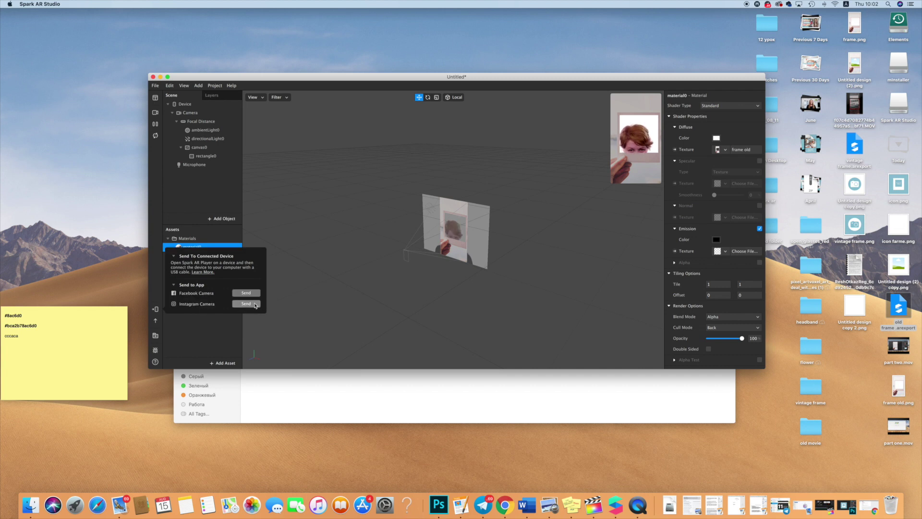
click(256, 303)
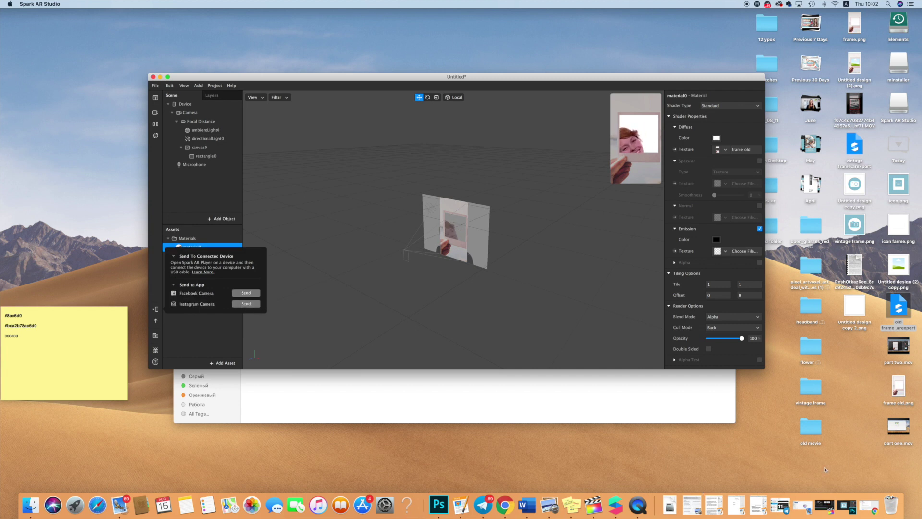
click(869, 504)
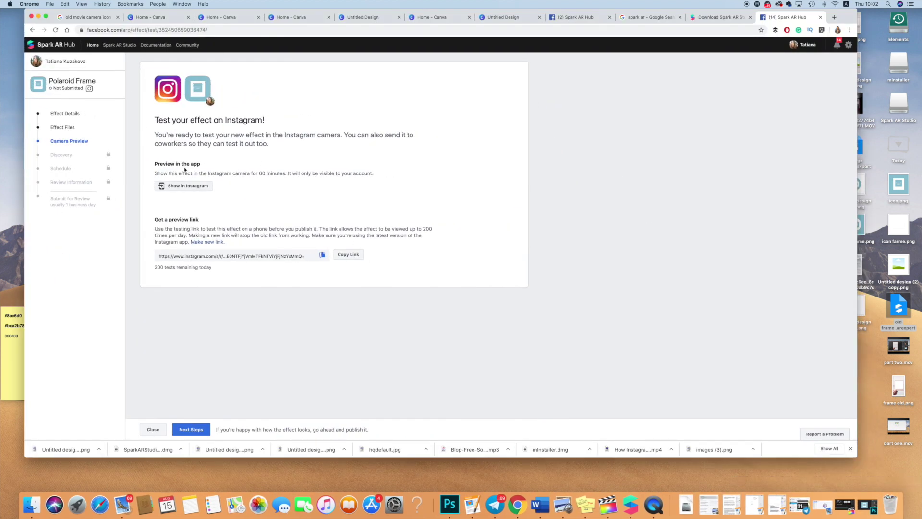
- Choose Show in Instagram to make the Polaroid Frame effect testable for 60 minutes
click(186, 186)
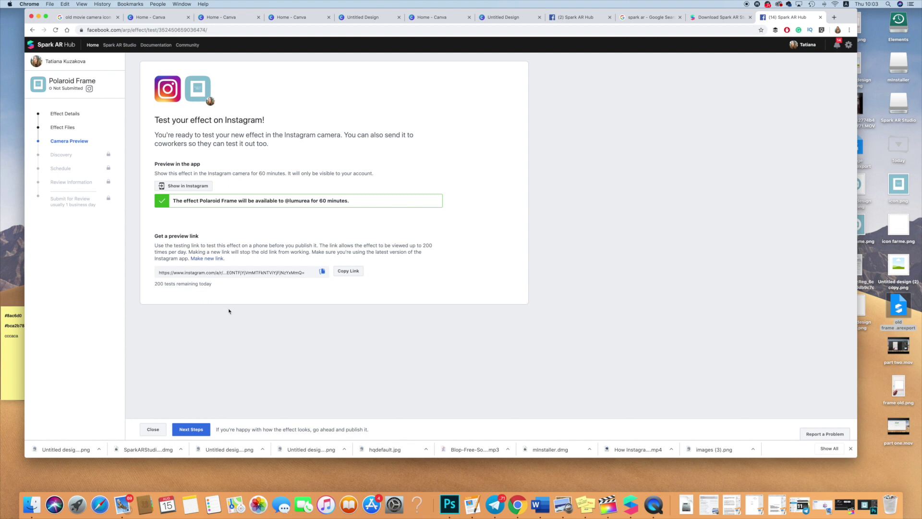
- Set the effect category to Camera Styles and upload a demo video, then continue to Schedule
click(191, 429)
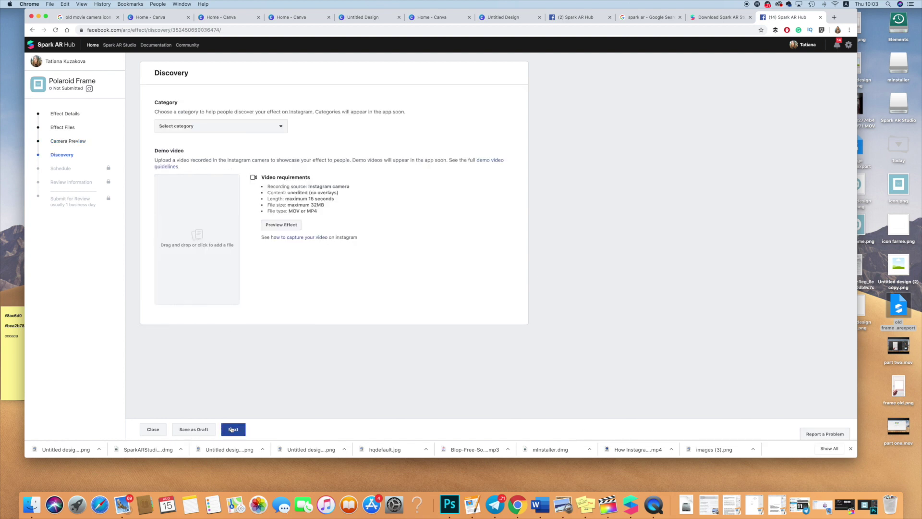
click(249, 128)
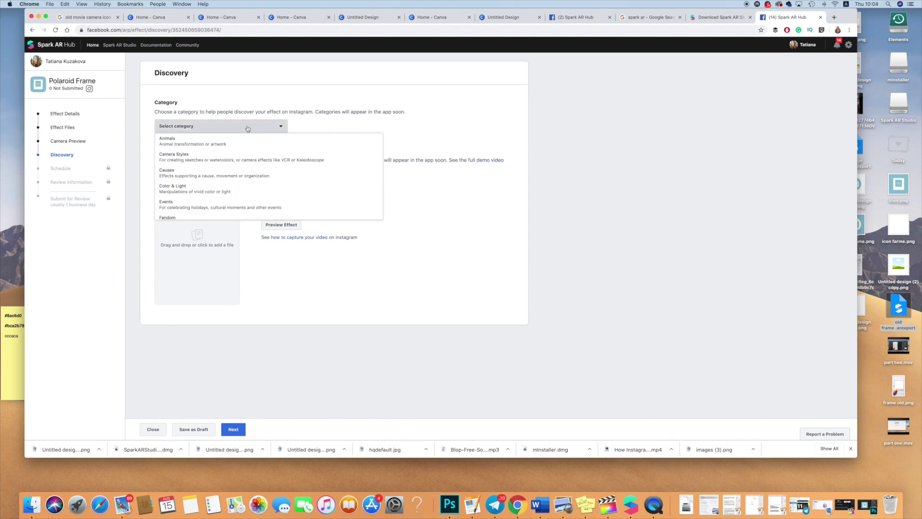
click(235, 158)
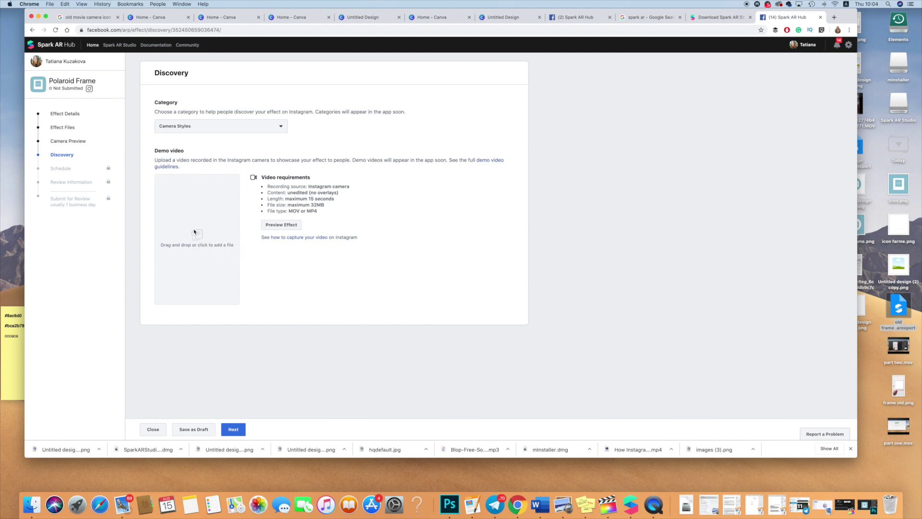
drag(194, 231, 195, 233)
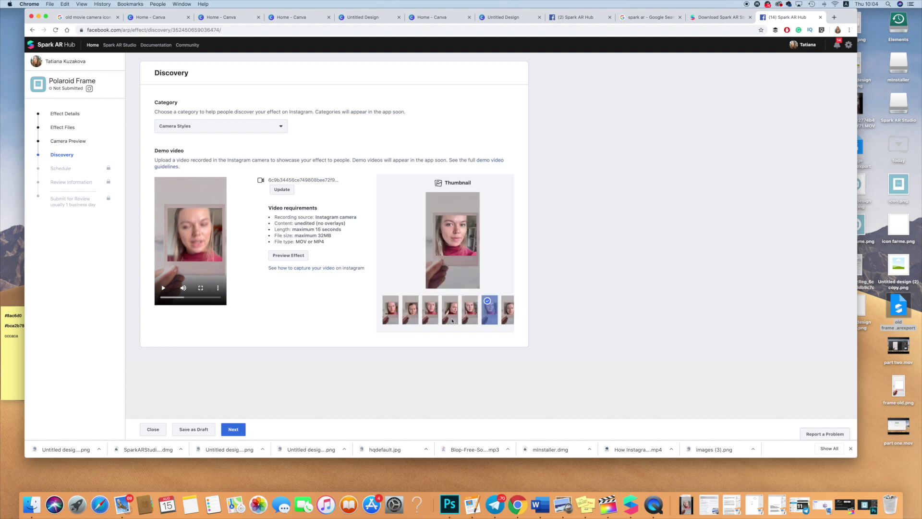
click(235, 432)
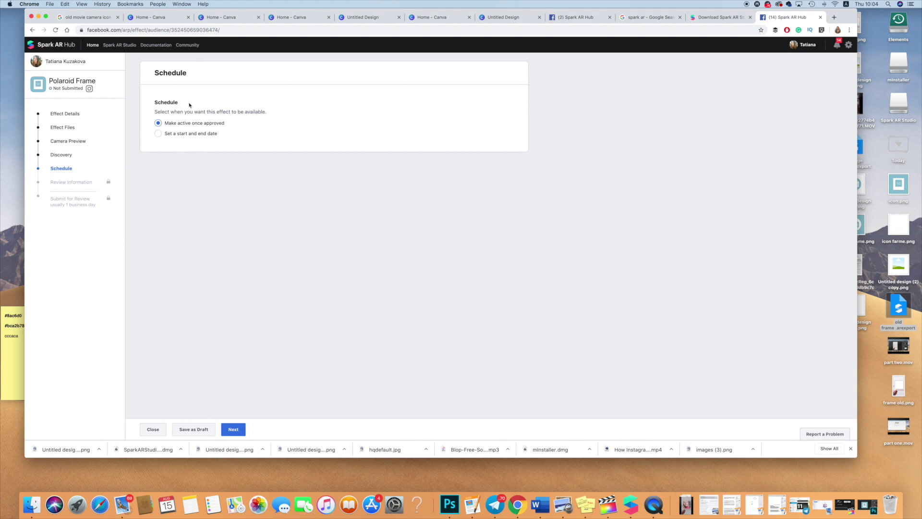
- Keep the default schedule and give reviewers the description 'It is a polaroid frame that allows users to capture special moments'
click(241, 434)
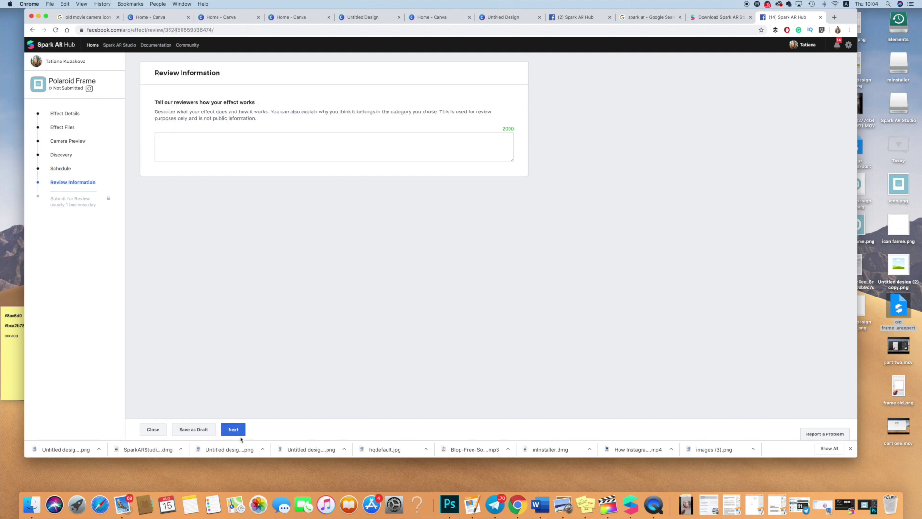
click(195, 158)
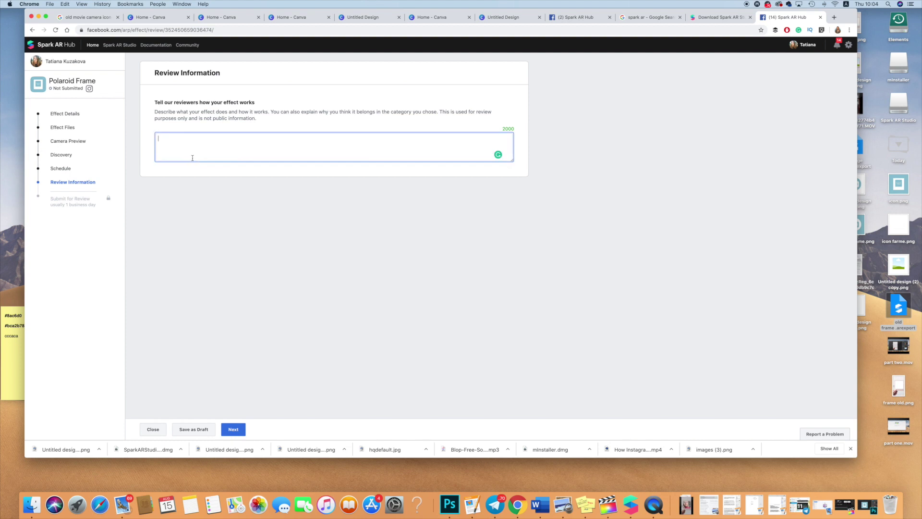
text(It is a polaroid frame that allows users to capture special moments and sig)
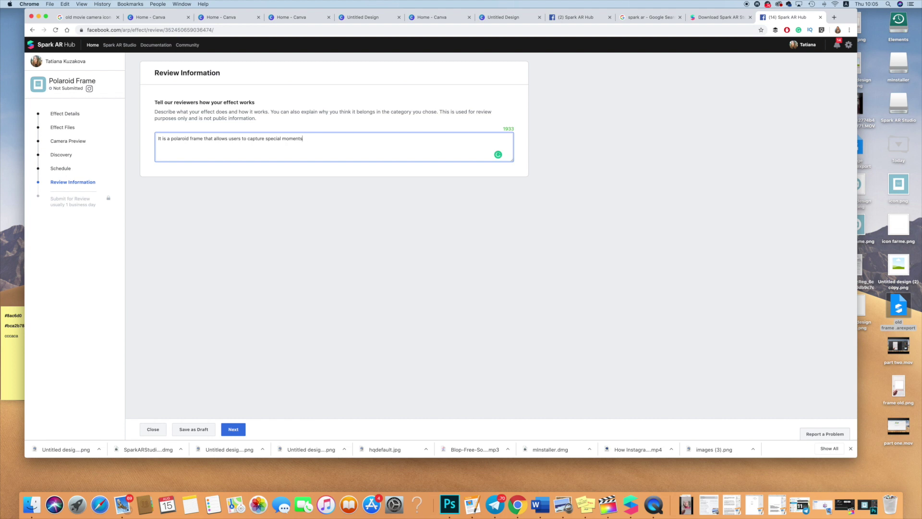
click(233, 429)
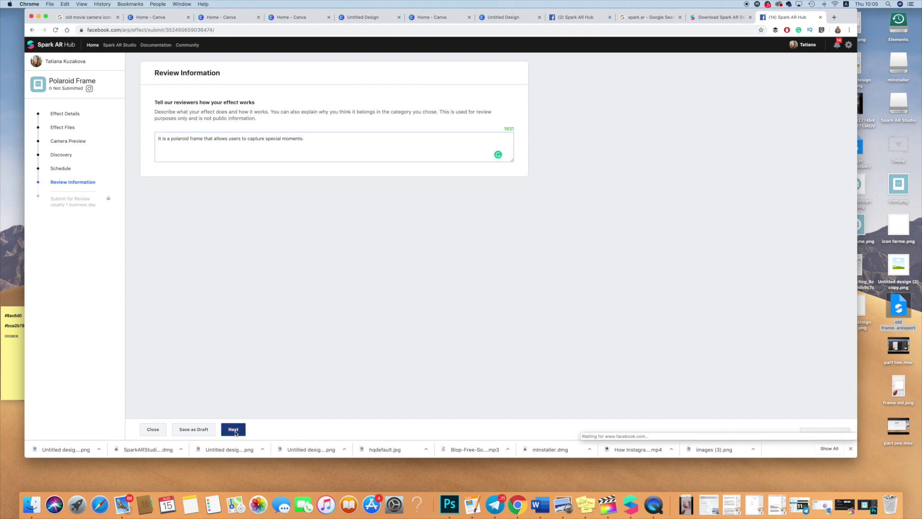
- Review the Polaroid Frame summary, then submit it for review and confirm in the Are You Sure? dialog
scroll(284, 381, down, 10)
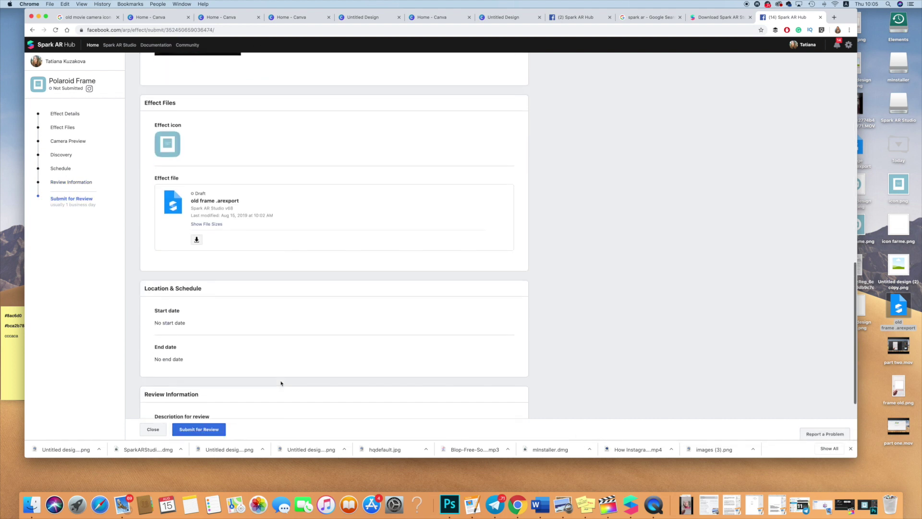
scroll(282, 382, up, 10)
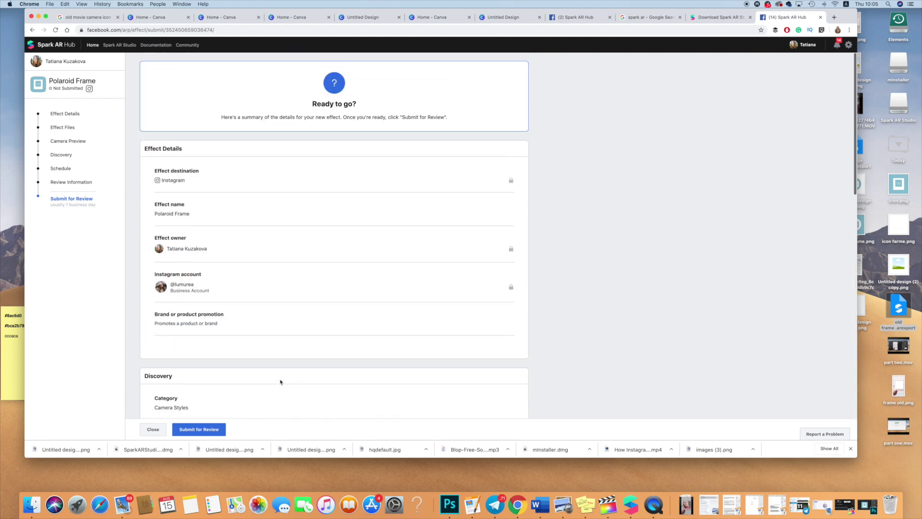
click(197, 429)
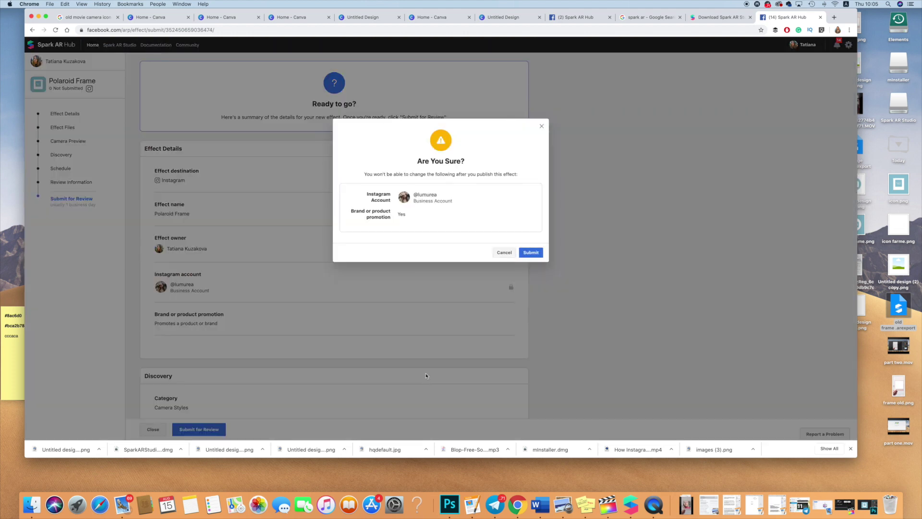
click(531, 252)
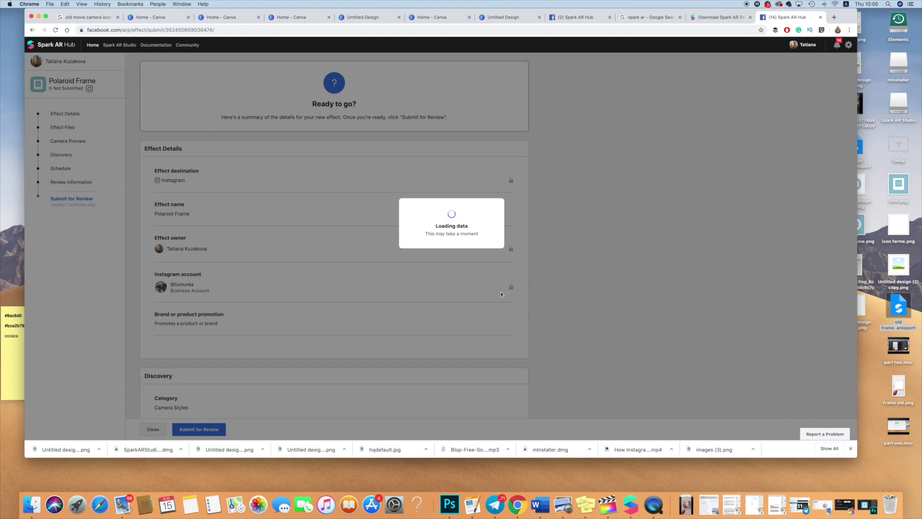